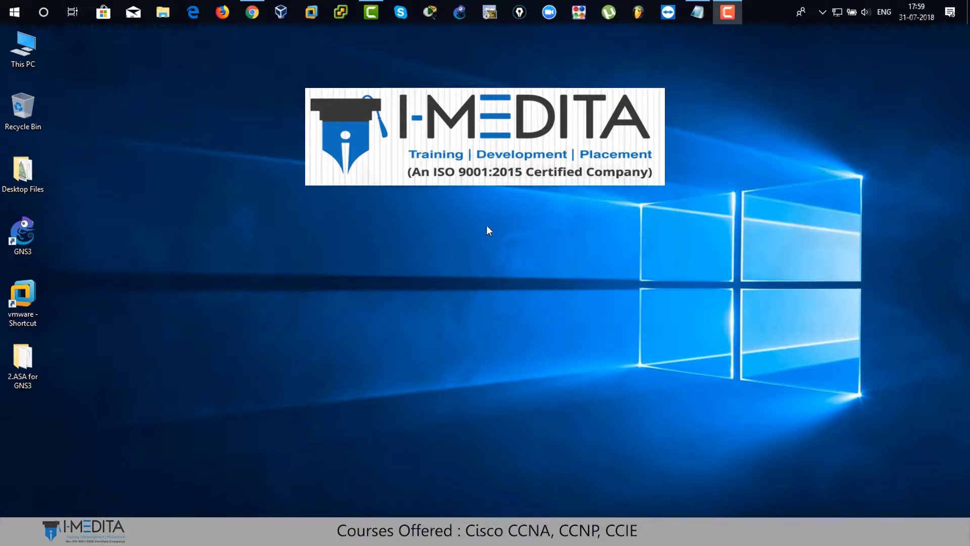
Search Google for gns3 in Chrome and open the official gns3.com site.
left_click(253, 13)
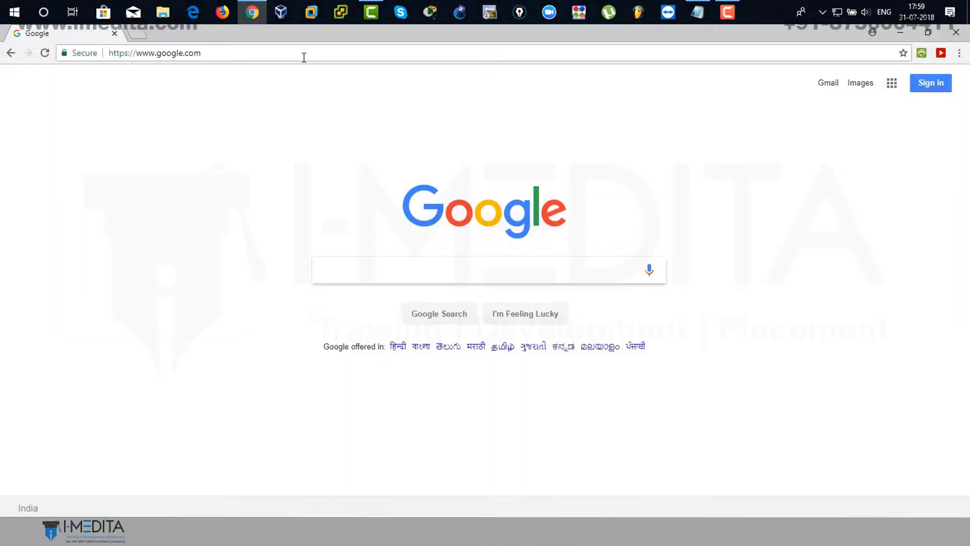
type("gns3.")
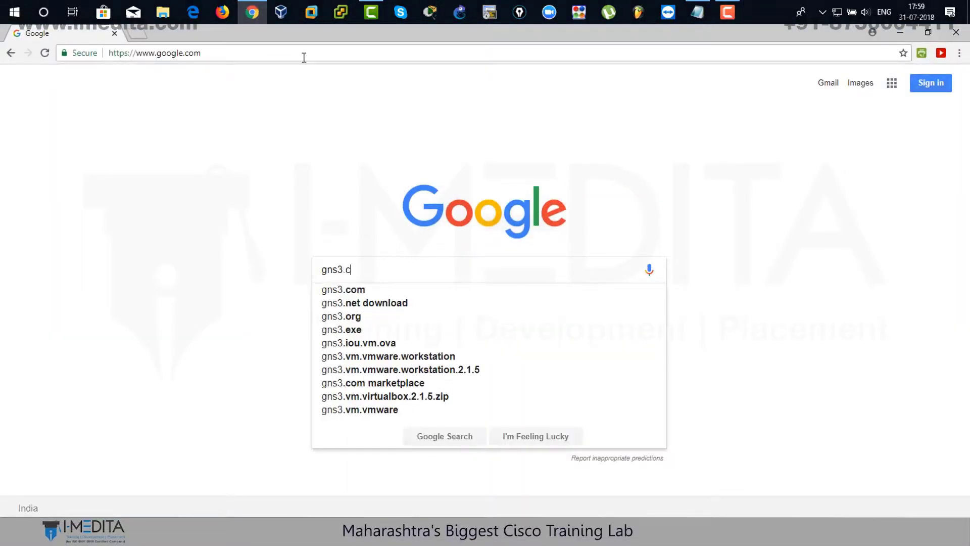
key("BackSpace")
key("Return")
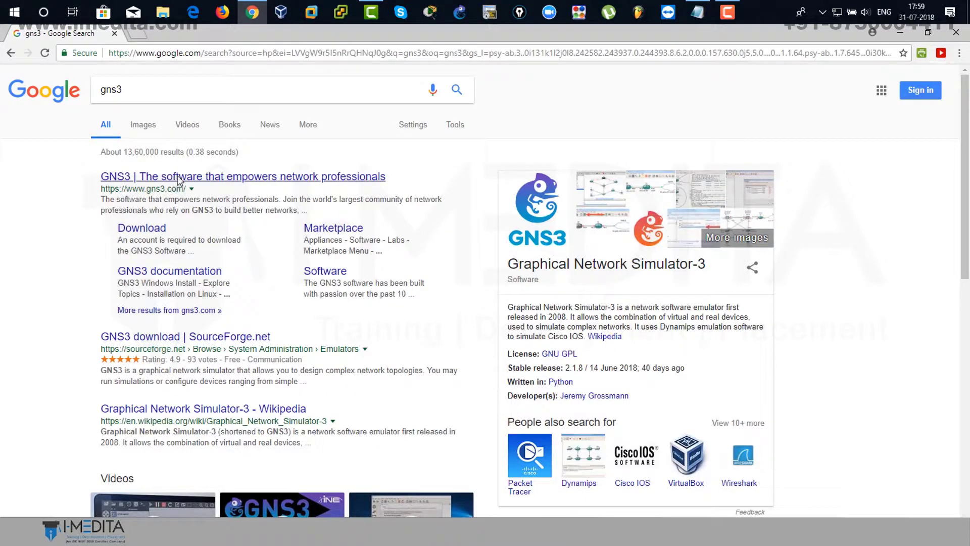
middle_click(199, 184)
left_click(185, 35)
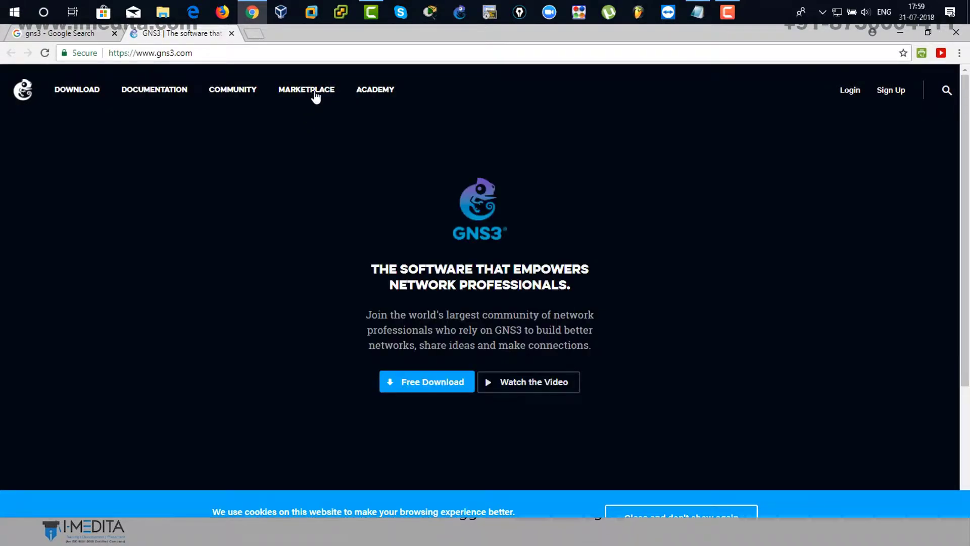
Download the Cisco ASAv appliance from the GNS3 Marketplace and show Chrome's downloads list.
left_click(312, 95)
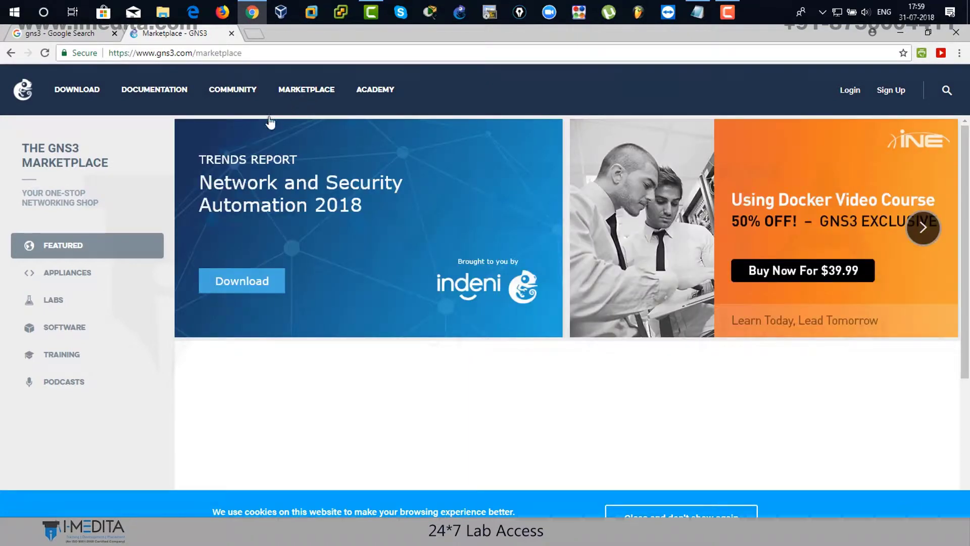
left_click(90, 282)
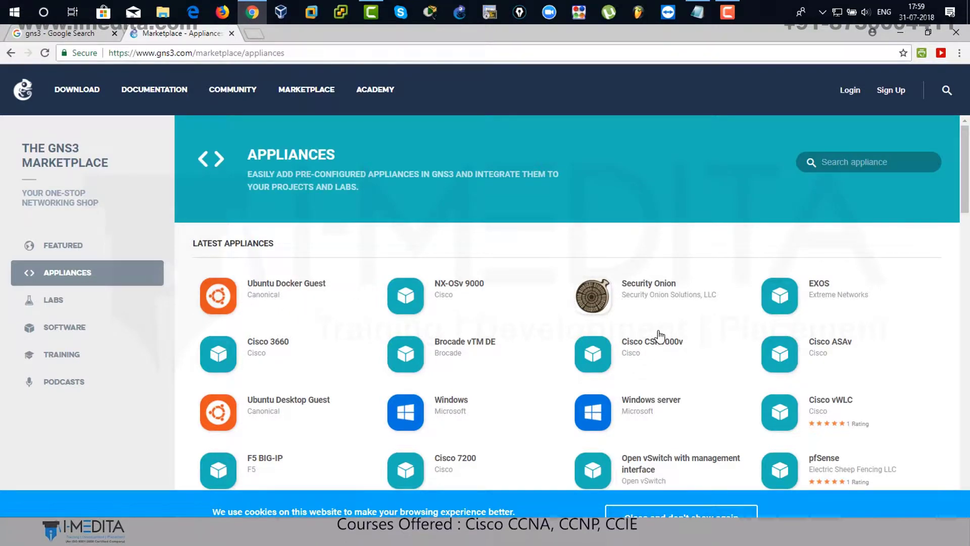
scroll(656, 336, "down", 1)
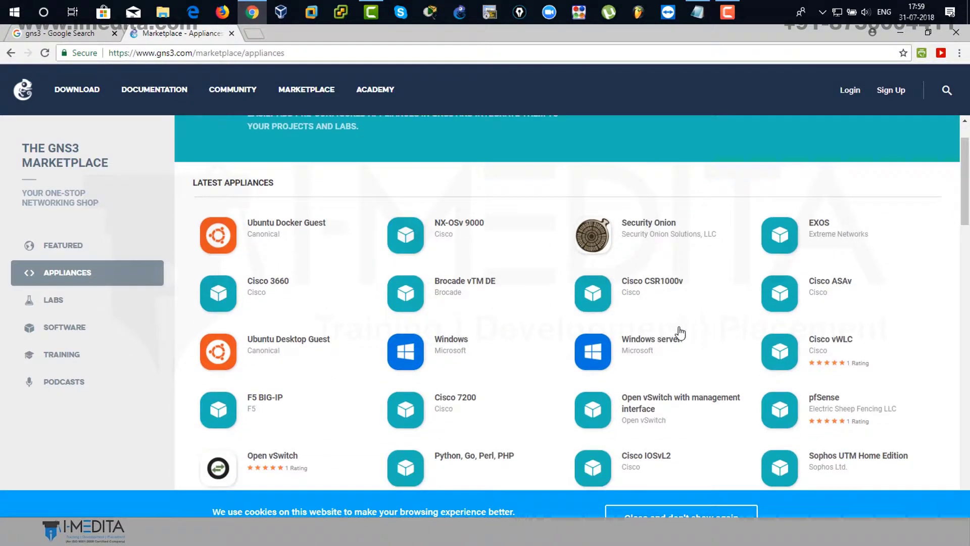
left_click(819, 292)
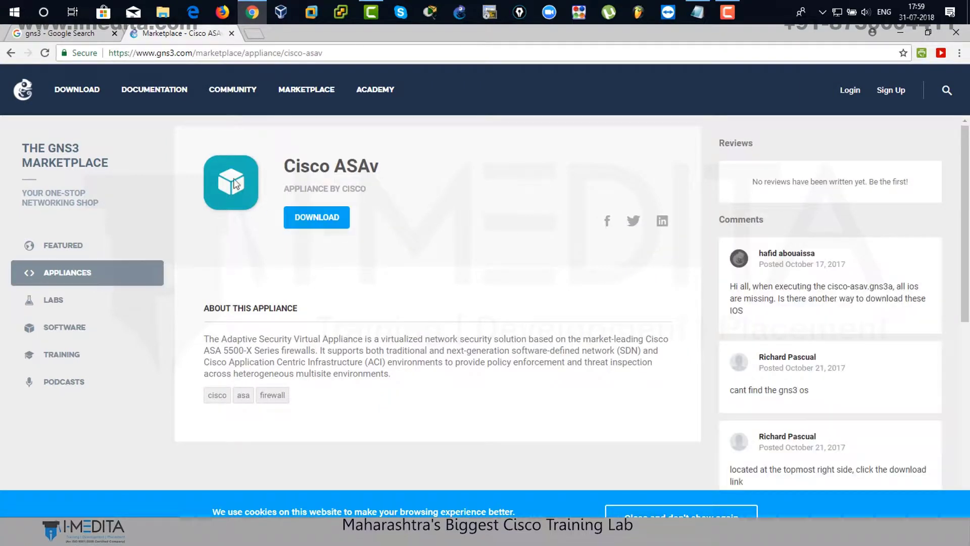
left_click(309, 221)
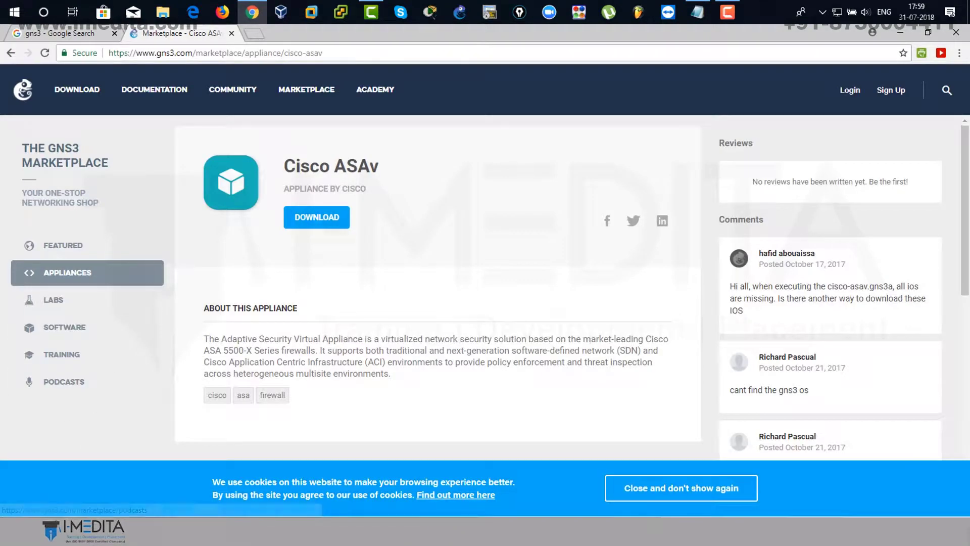
key("ctrl+j")
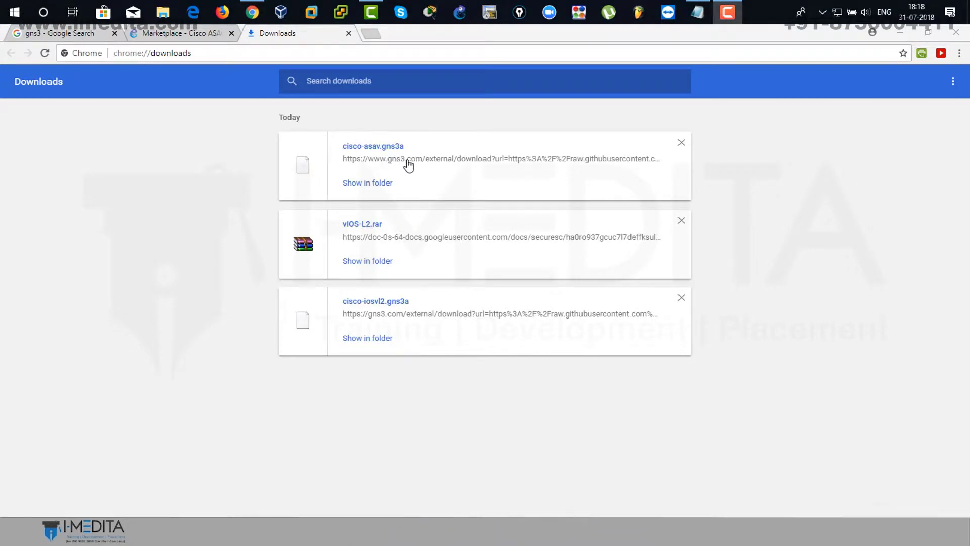
Search Google for asav964 in a new Chrome tab.
left_click(372, 33)
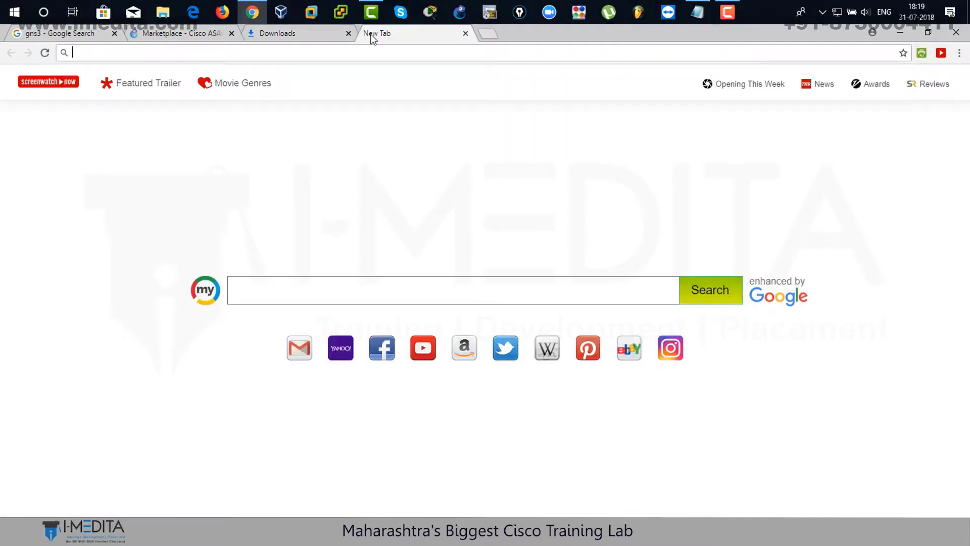
type("google.com")
key("Return")
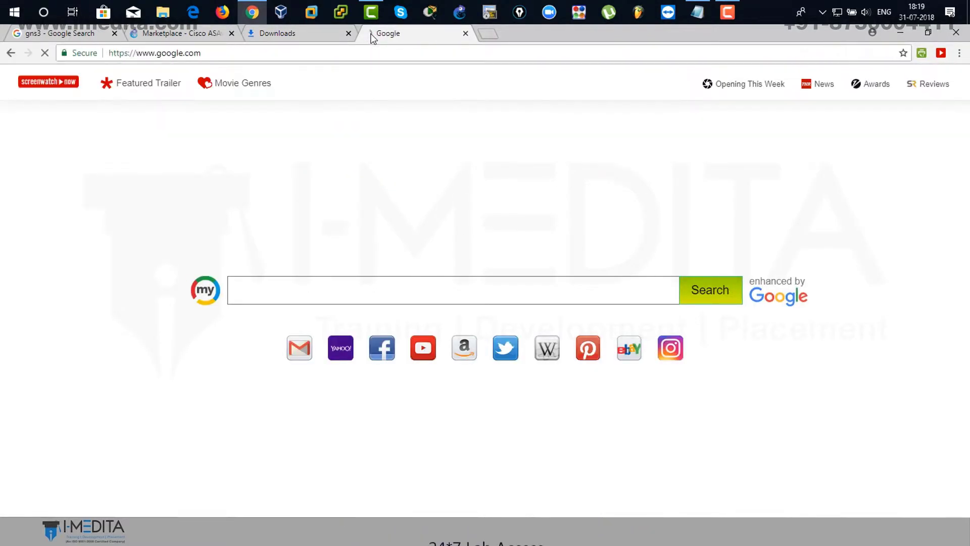
type("a")
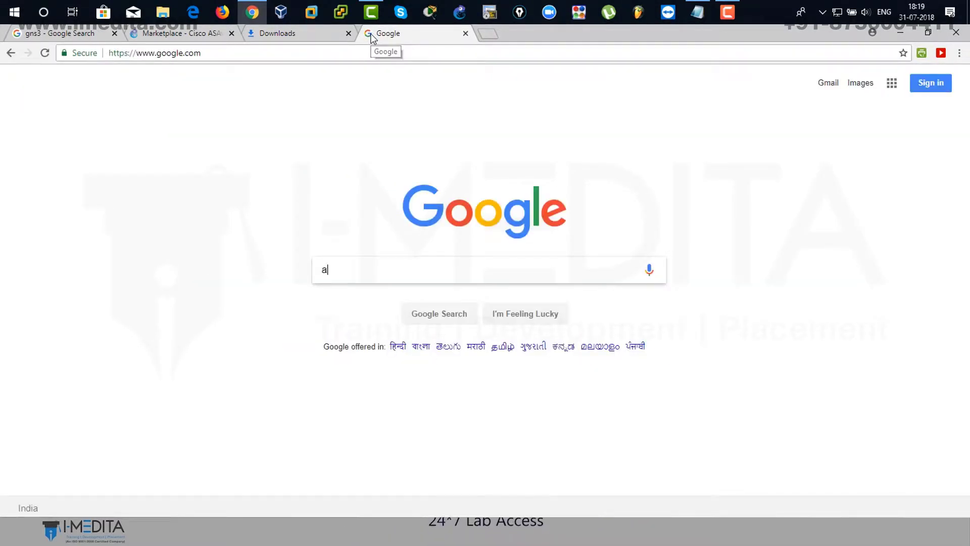
type("sav9")
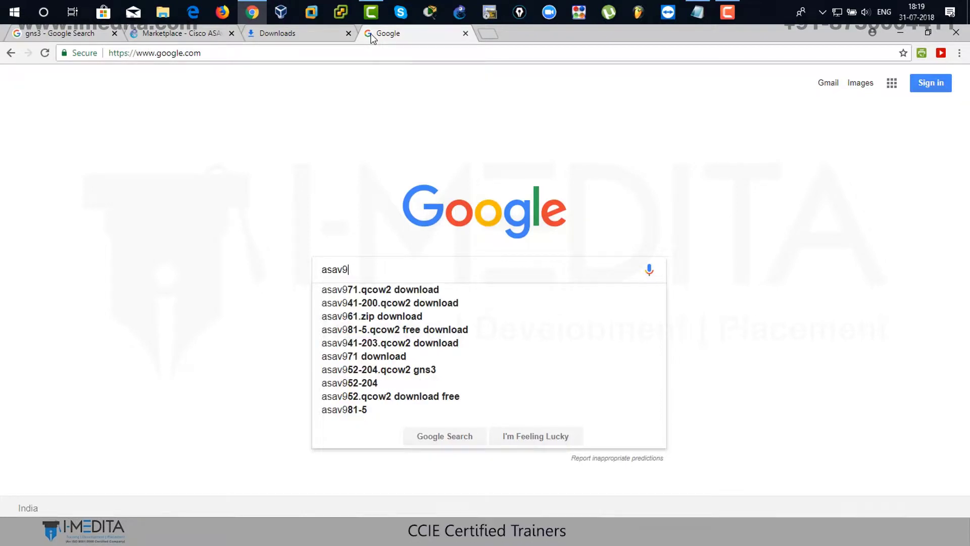
type("64")
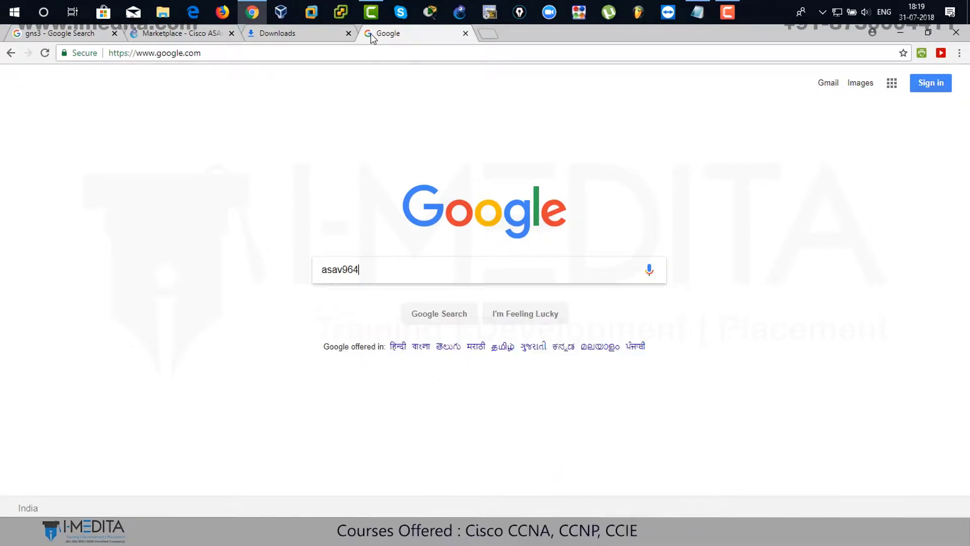
key("Return")
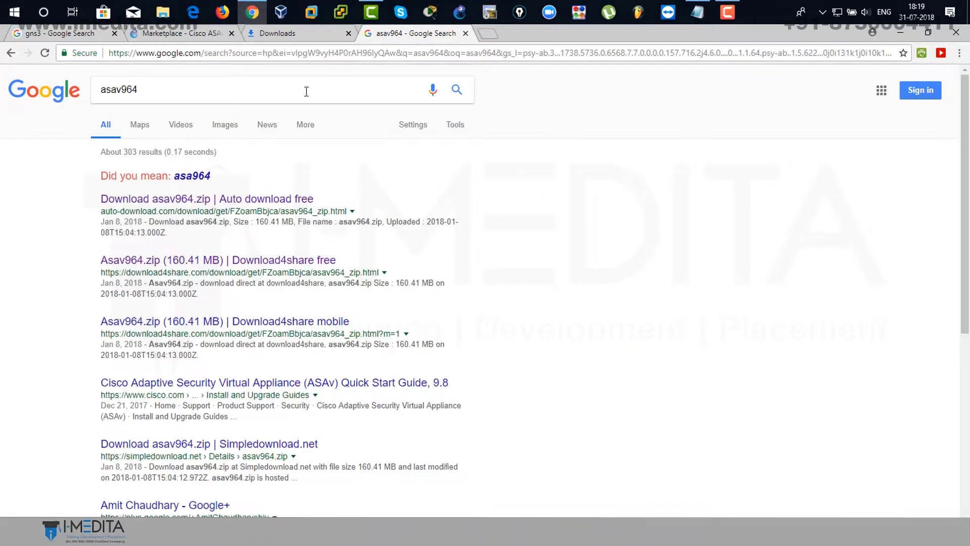
Switch the search to asa964 and open the ASA 5525-X download result in a new tab.
left_click(193, 176)
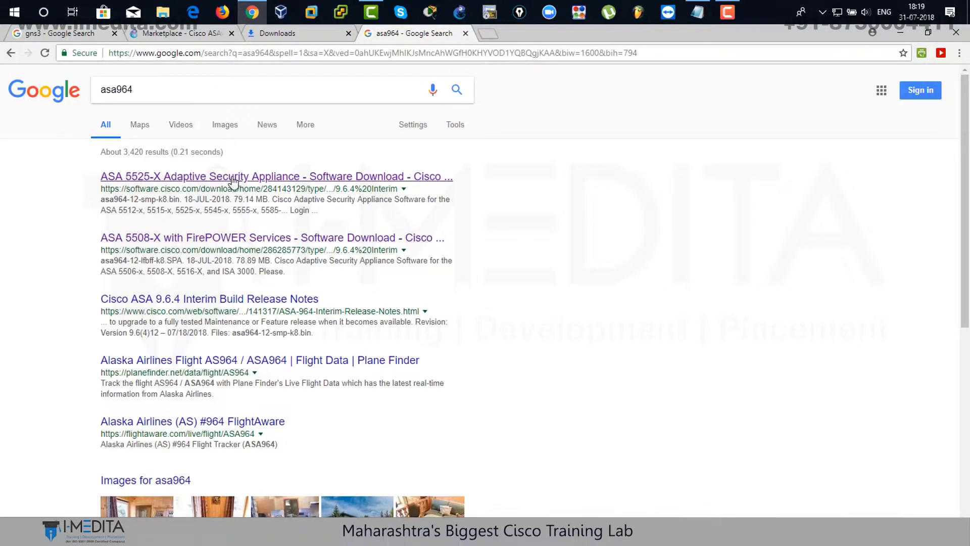
right_click(253, 180)
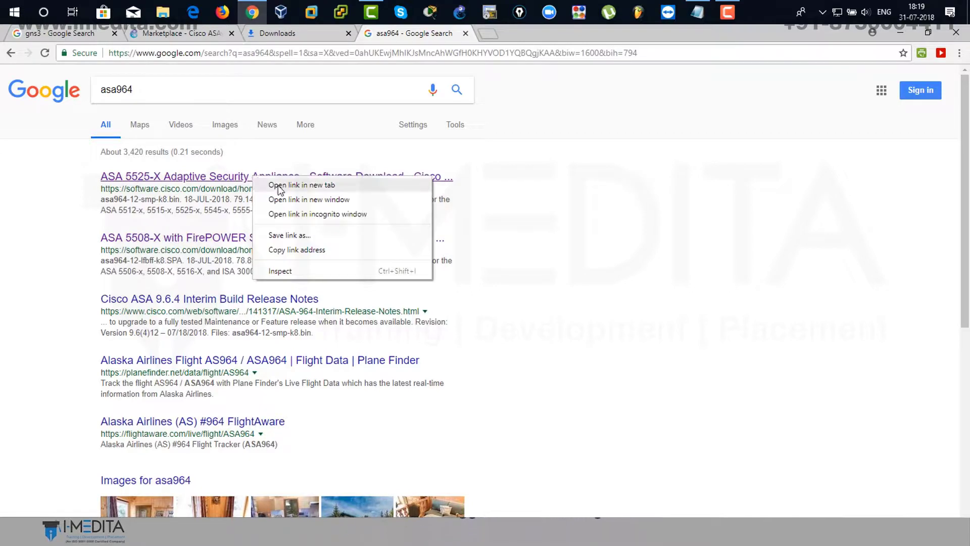
left_click(302, 185)
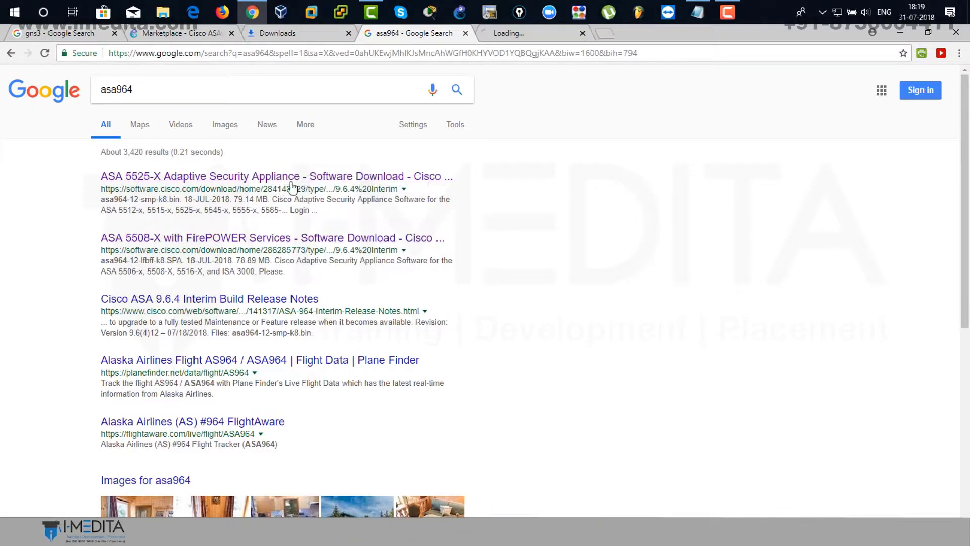
Request the ASA 5525-X 9.6.4 asa964-smp-k8.bin download and reach the Cisco login page.
left_click(524, 34)
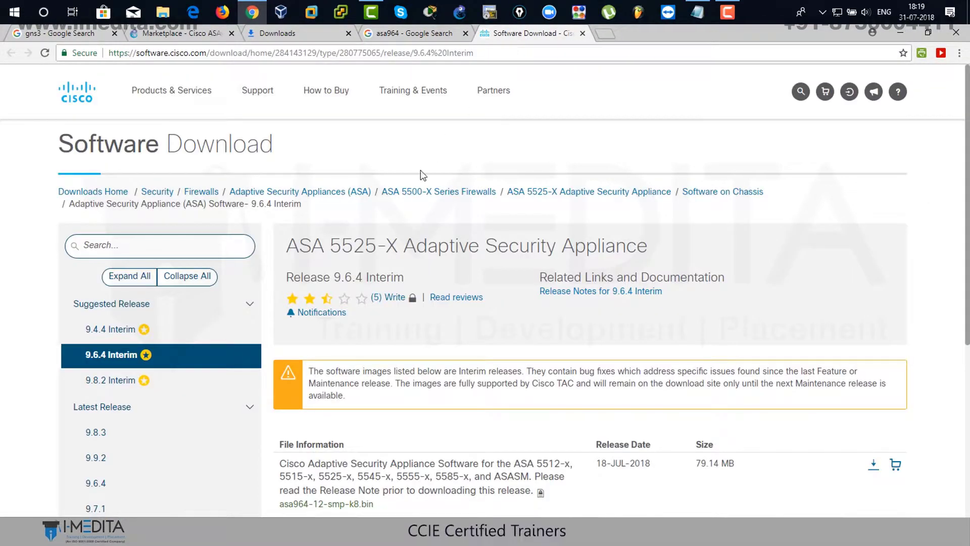
scroll(317, 294, "down", 3)
scroll(270, 288, "down", 1)
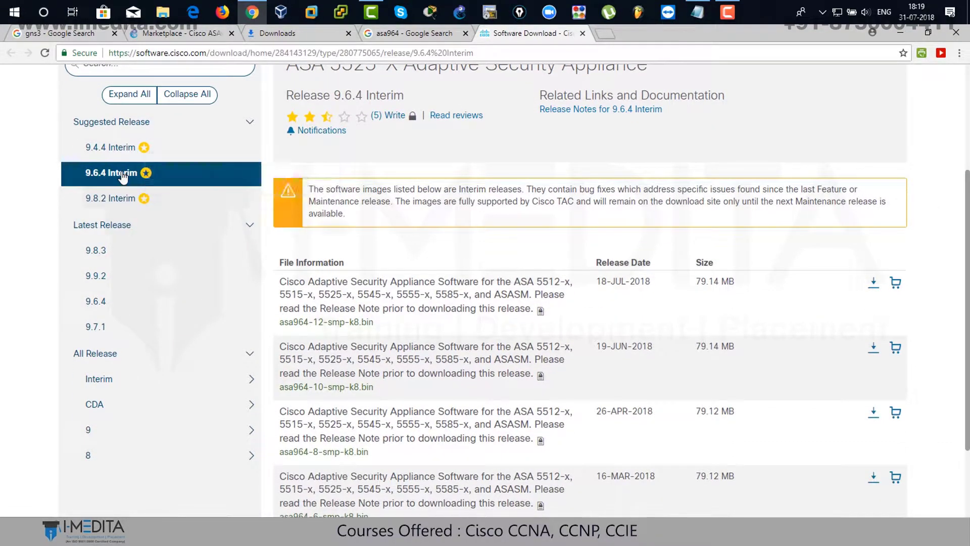
left_click(96, 301)
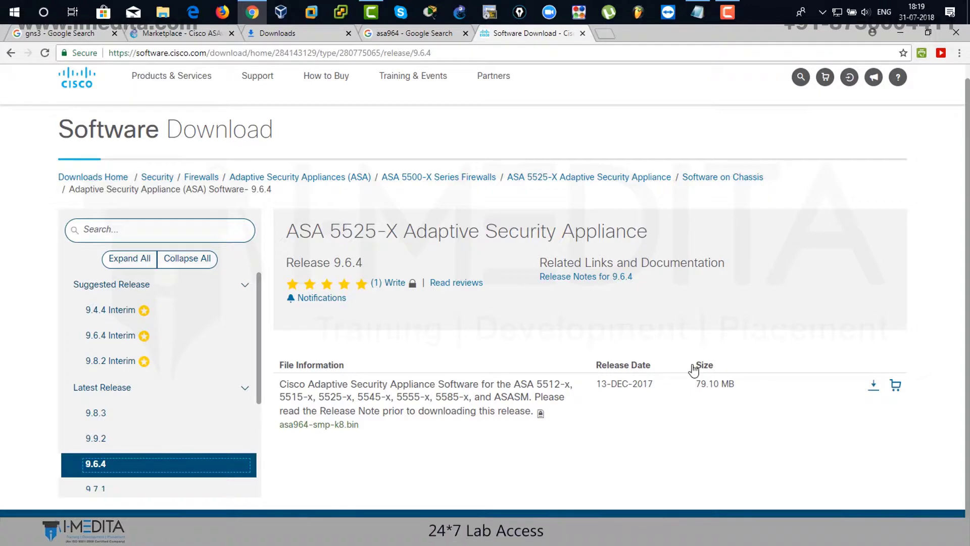
left_click(874, 388)
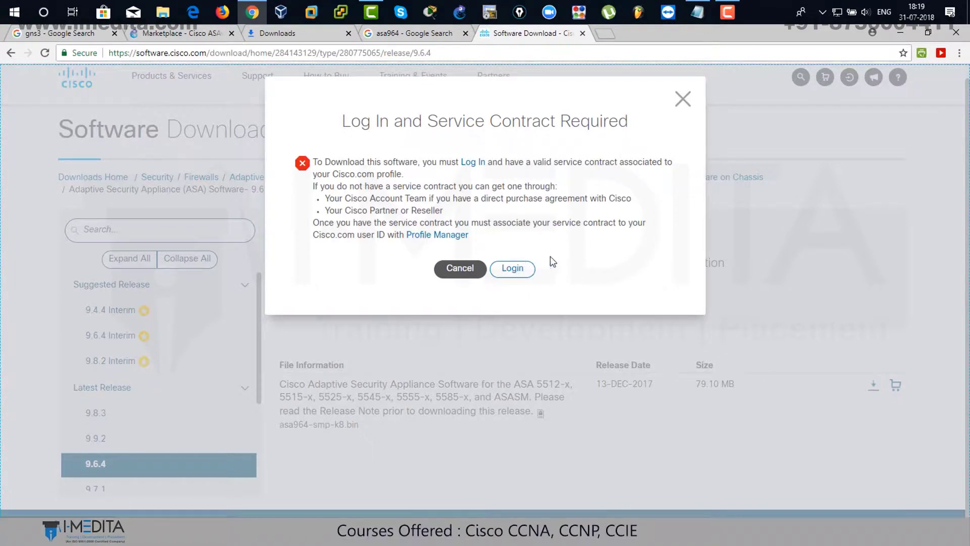
left_click(523, 271)
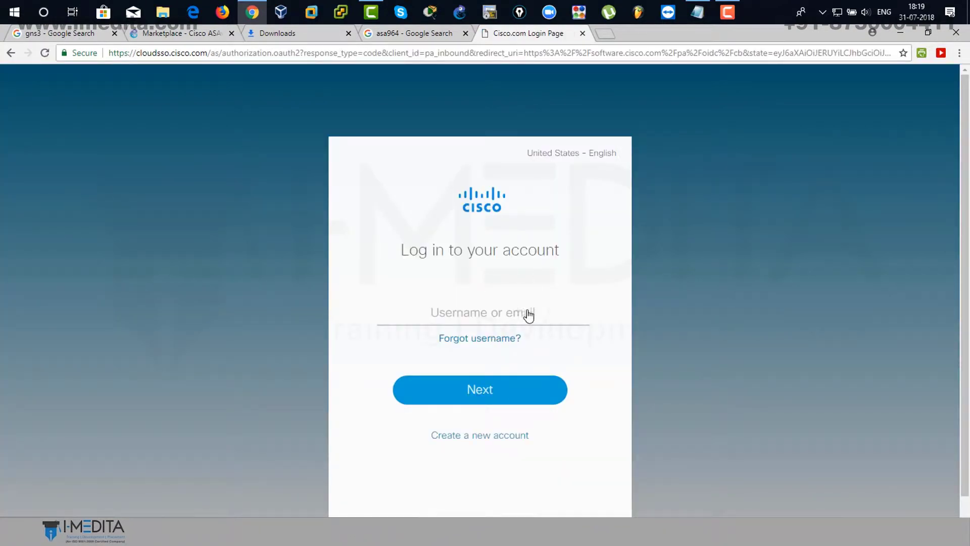
left_click(898, 34)
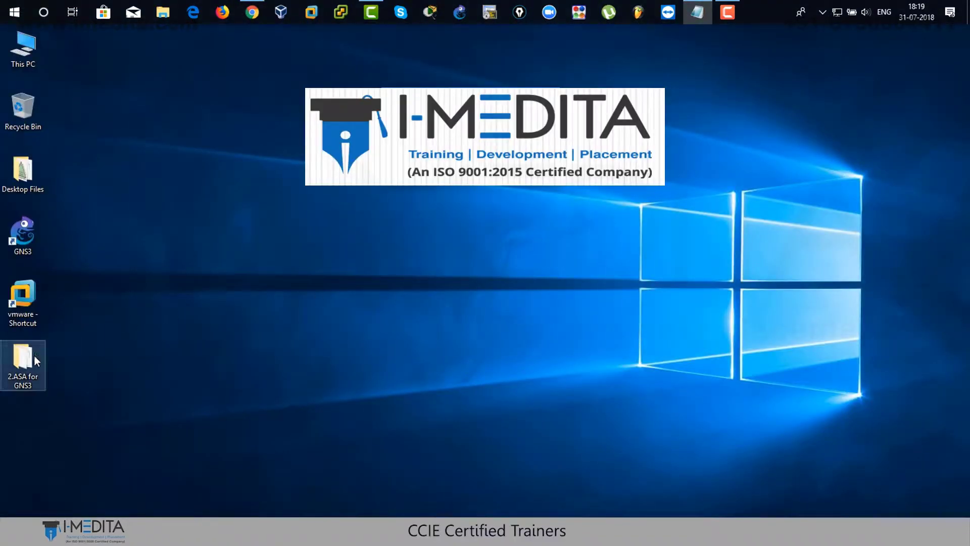
Check asav964.qcow2 and cisco-asav.gns3a in the '2.ASA for GNS3' folder, then launch GNS3.
double_click(28, 362)
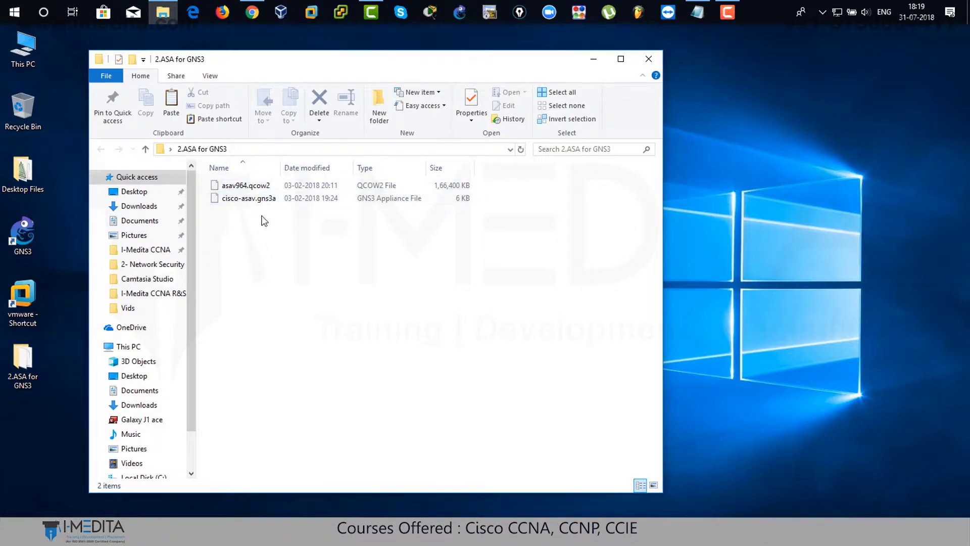
left_click(265, 186)
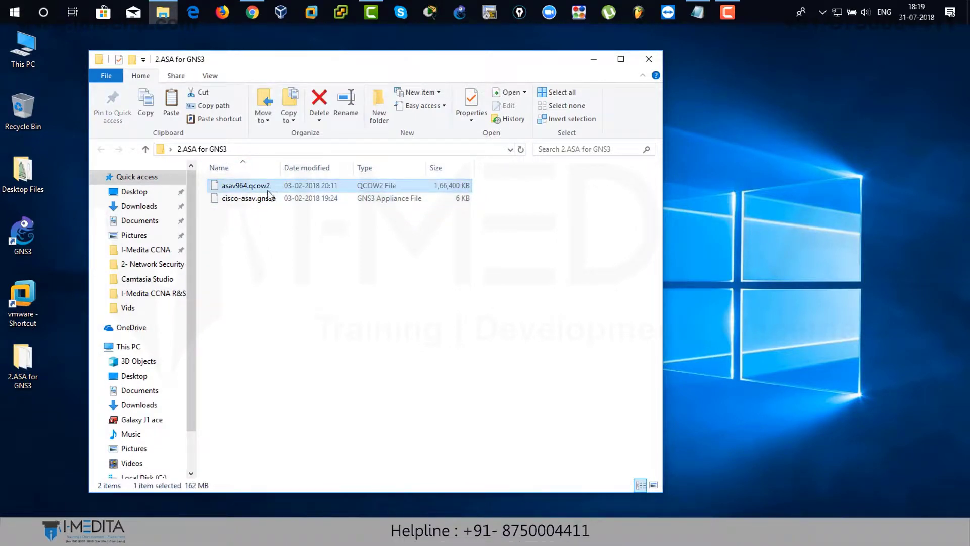
left_click(277, 200)
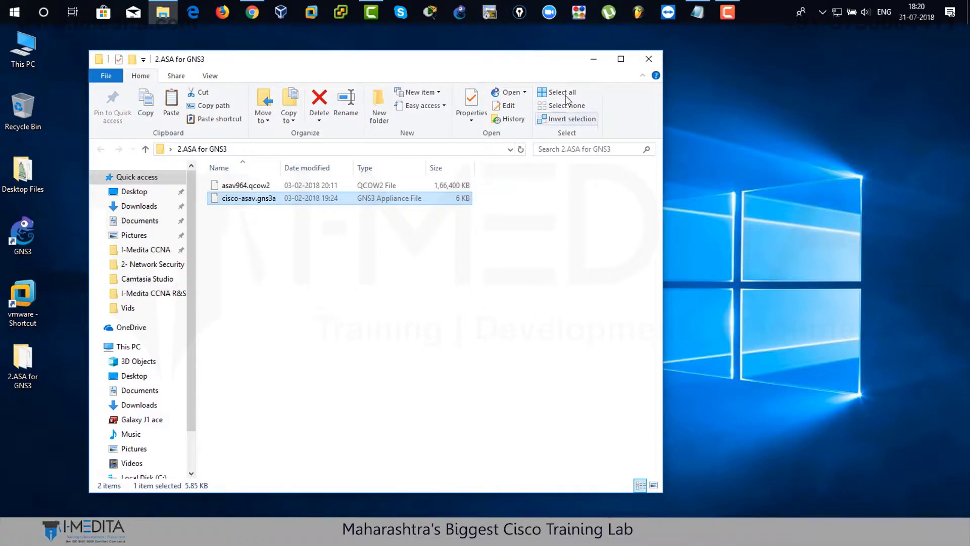
left_click(594, 58)
double_click(24, 245)
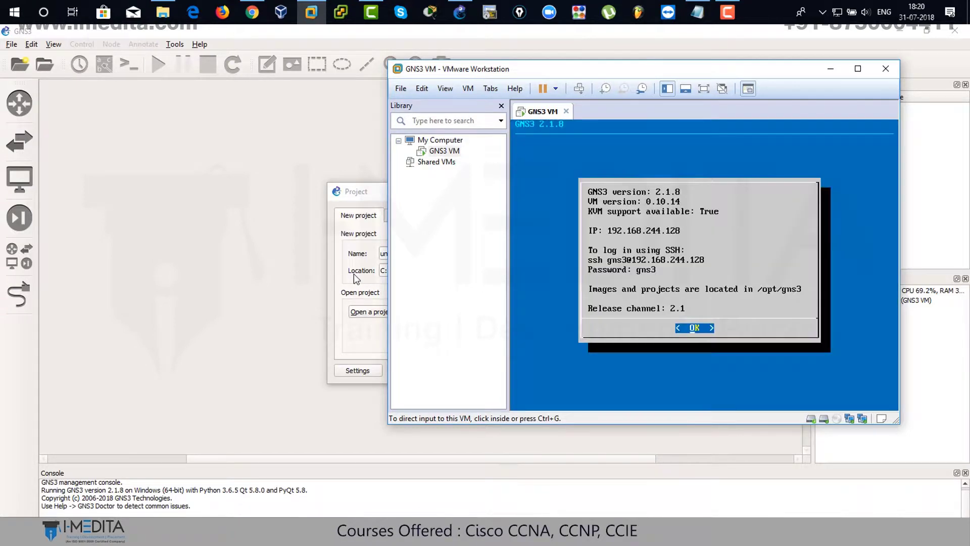
Minimize VMware Workstation once the GNS3 VM is running at 192.168.244.128.
left_click(831, 69)
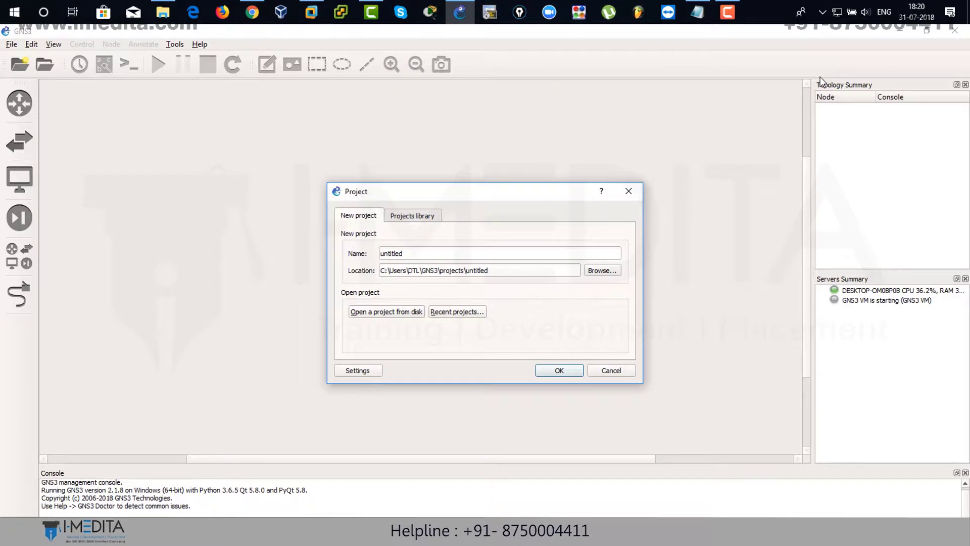
Delete the old Cisco ASAv ASA1-9.6.4 template from the security devices.
left_click(631, 192)
left_click(15, 226)
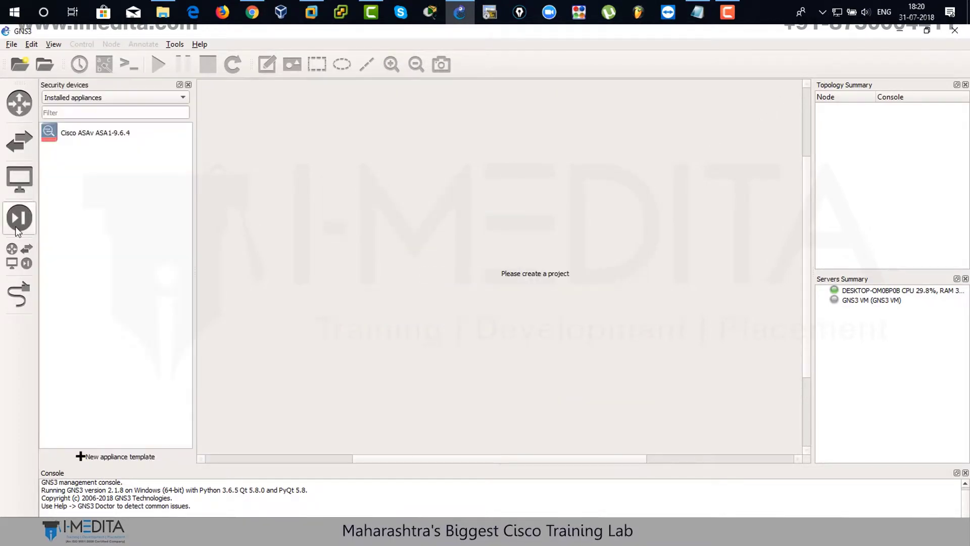
left_click(87, 135)
right_click(107, 137)
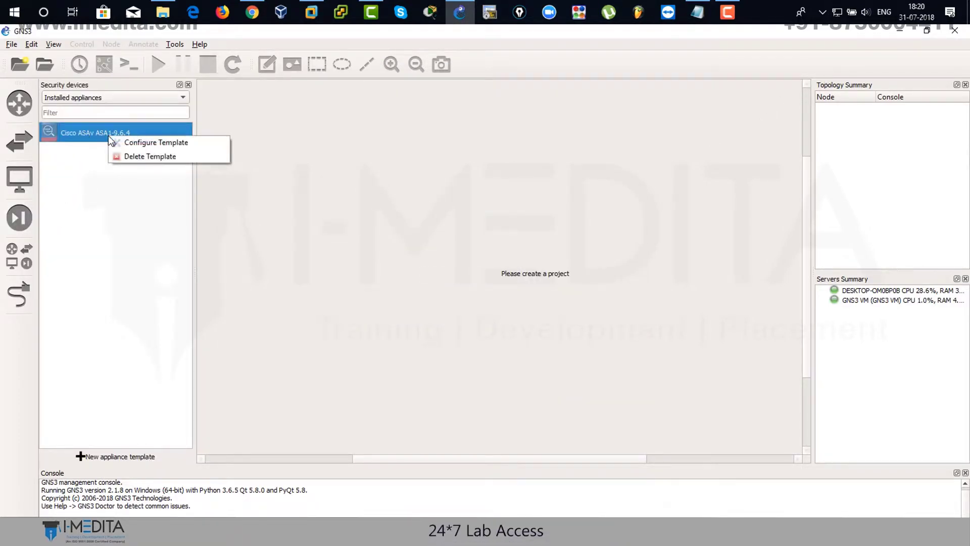
left_click(132, 154)
left_click(463, 302)
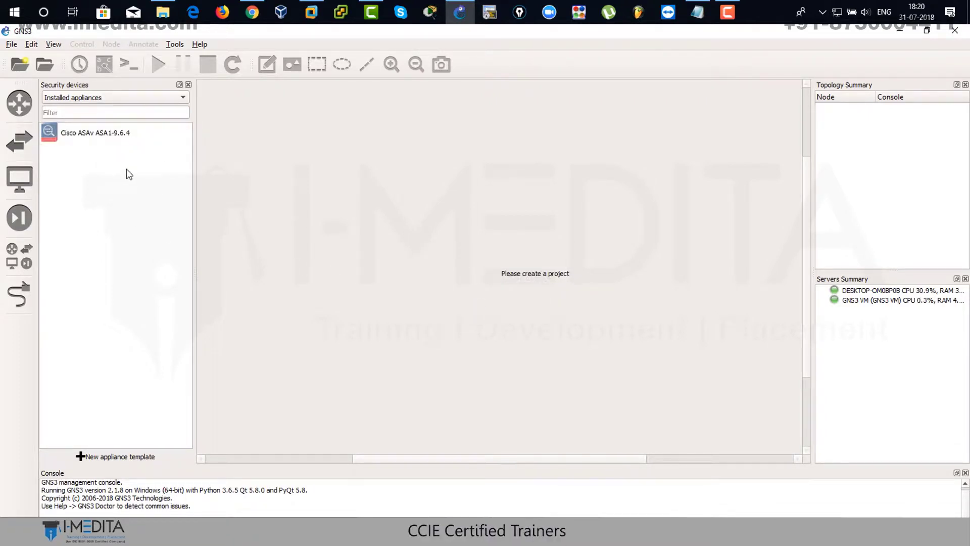
Create a new blank project named asd.
left_click(12, 44)
left_click(32, 59)
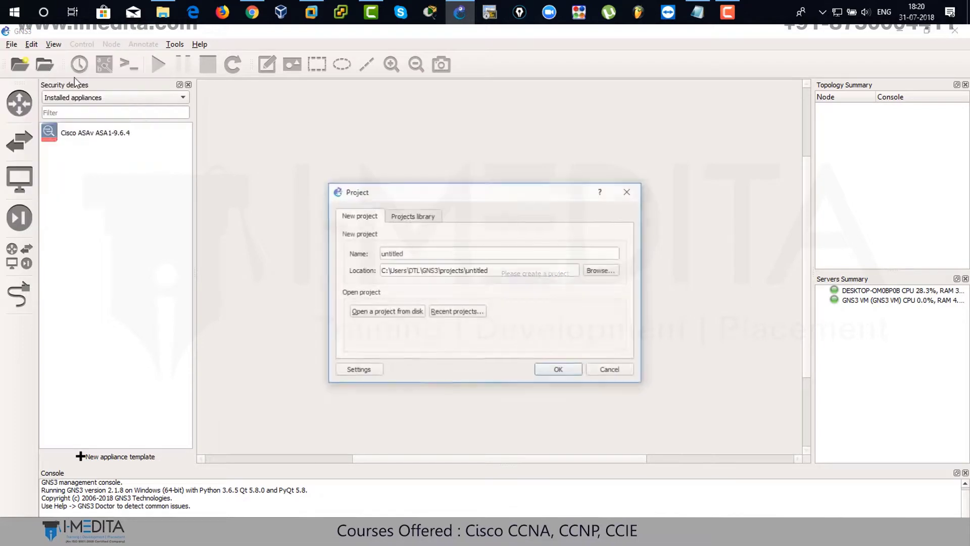
left_click_drag(402, 254, 370, 254)
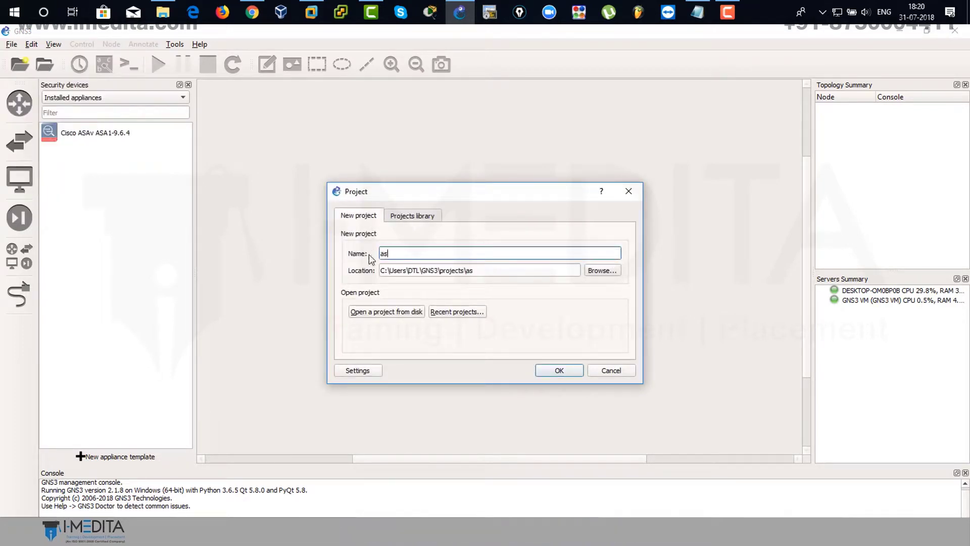
type("d")
key("Return")
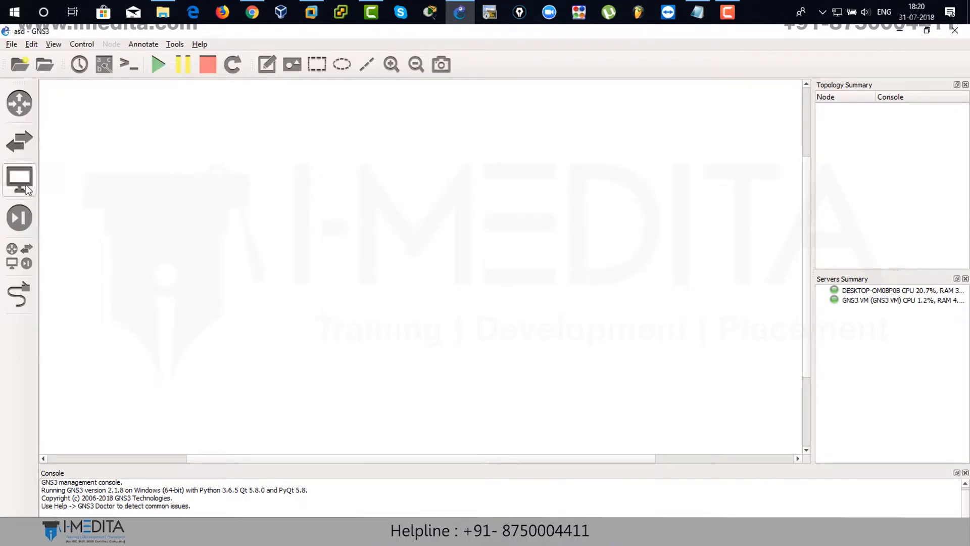
Import the cisco-asav.gns3a appliance from the Desktop's '2.ASA for GNS3' folder.
left_click(19, 218)
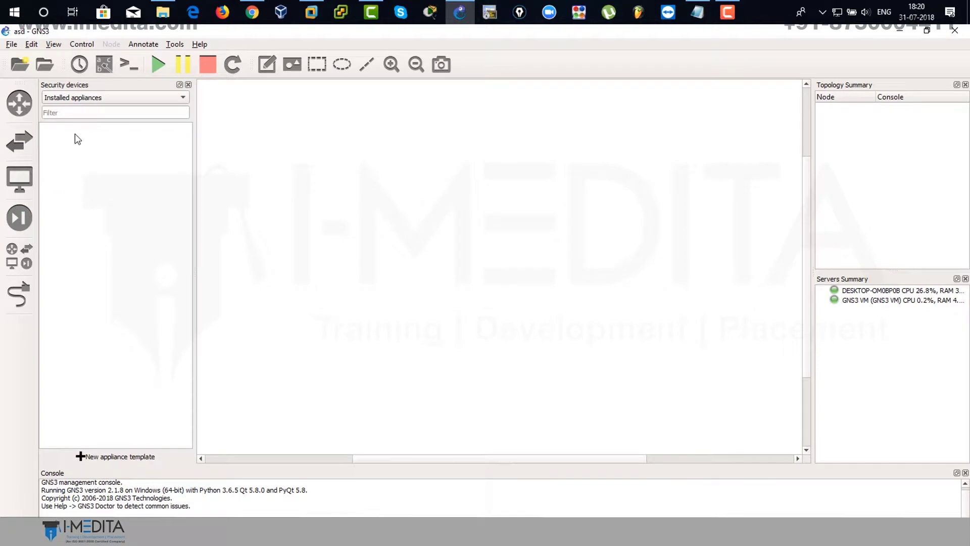
left_click(138, 100)
left_click(138, 101)
left_click(12, 44)
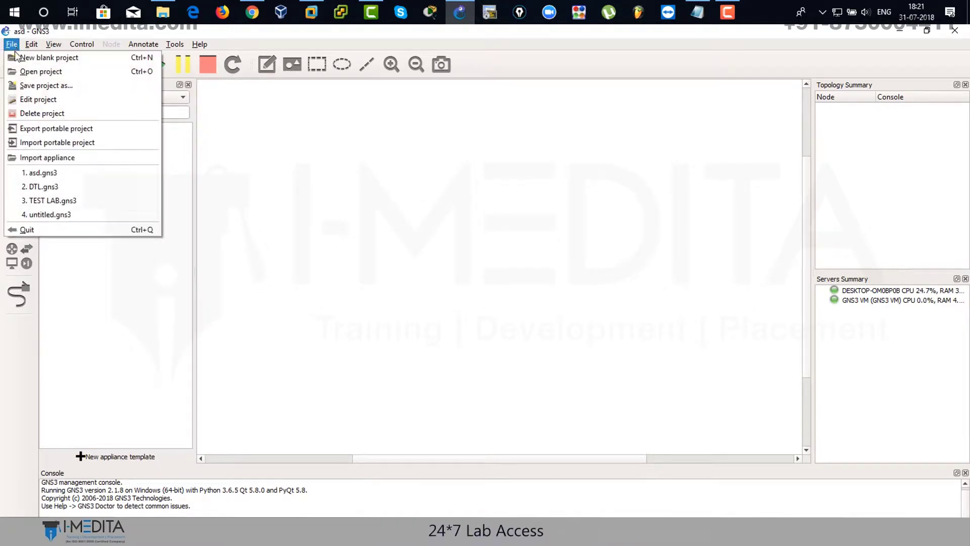
left_click(76, 158)
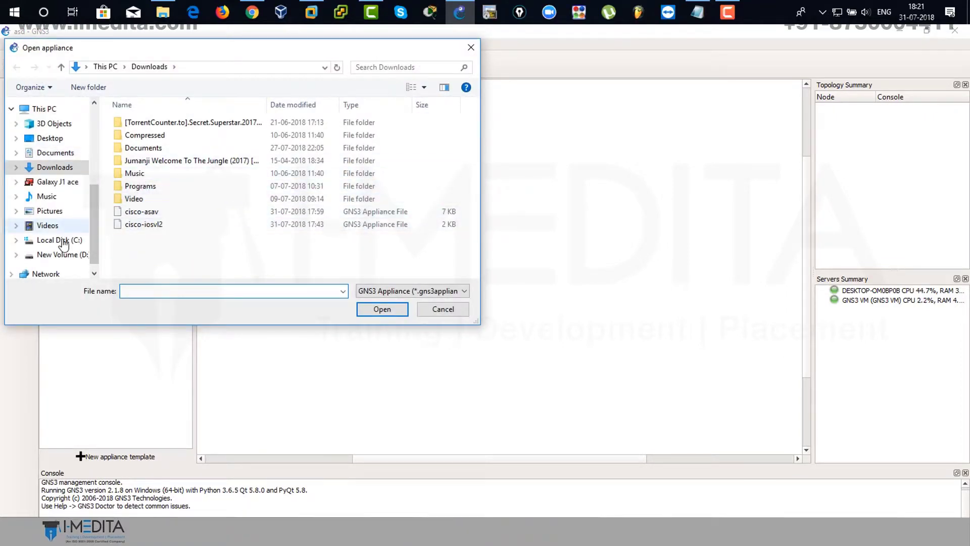
left_click(50, 138)
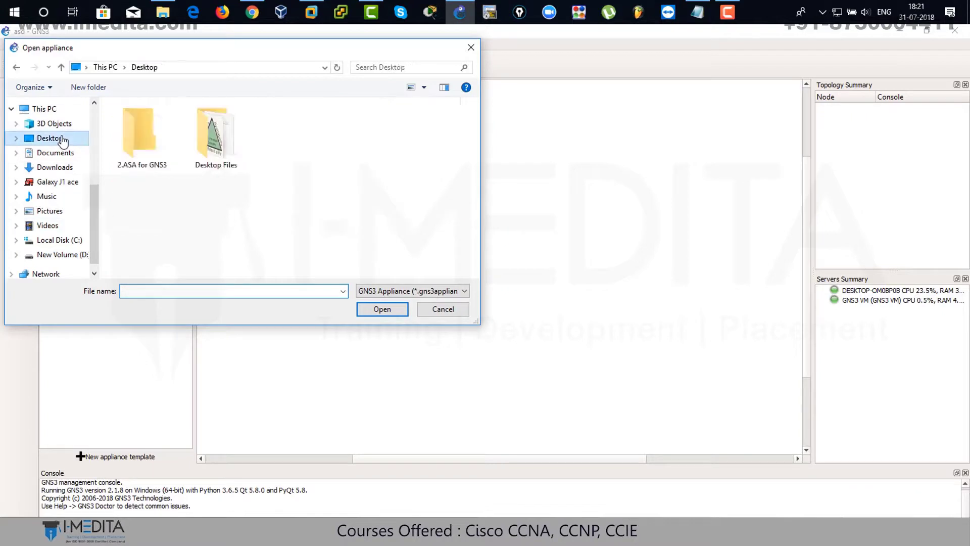
double_click(153, 132)
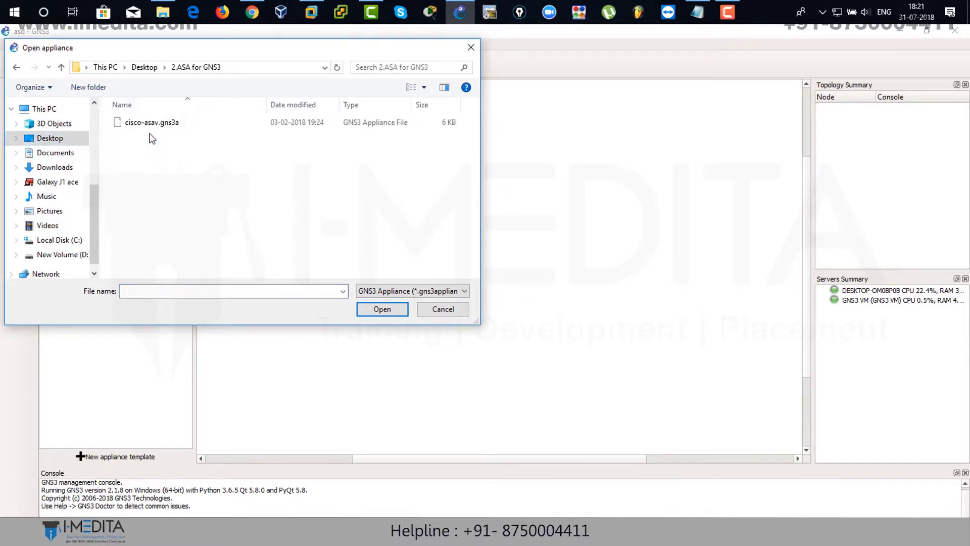
left_click(163, 126)
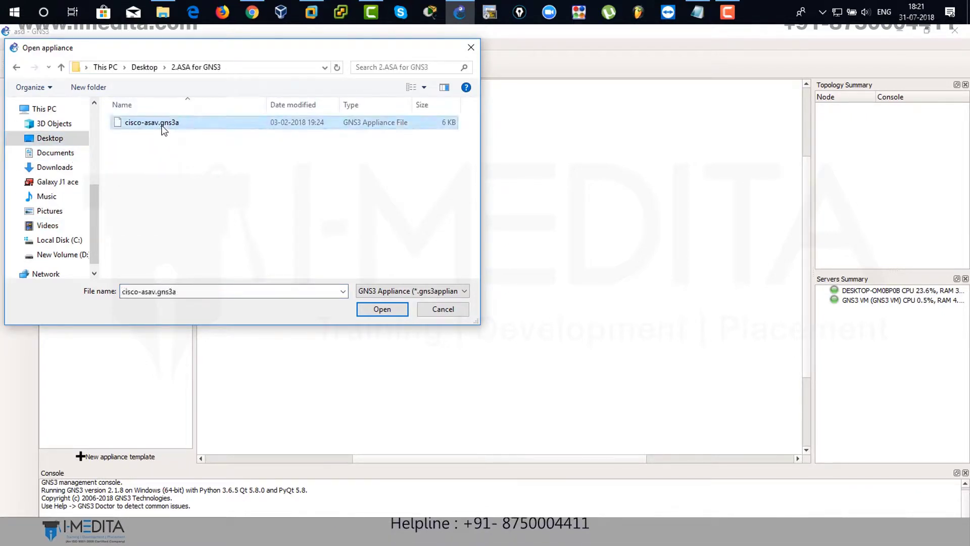
left_click(382, 309)
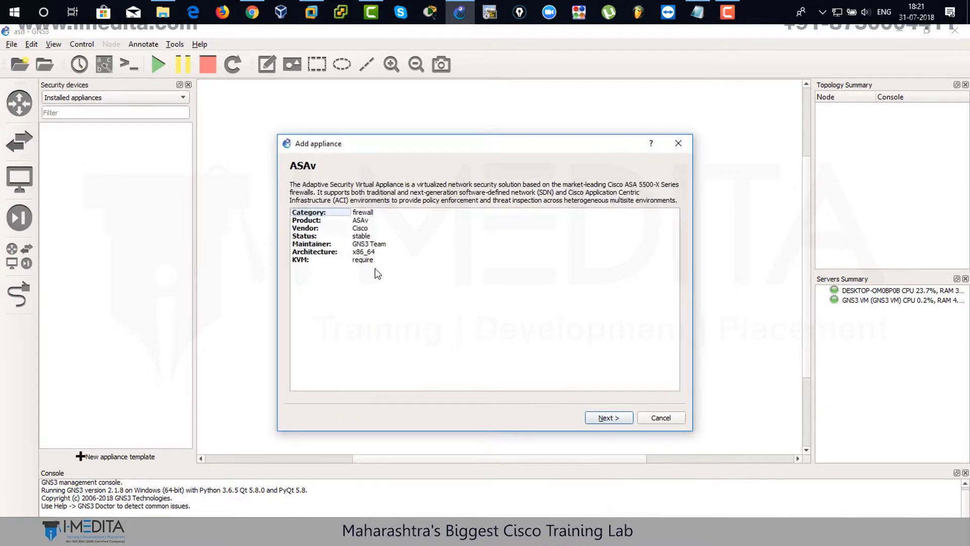
Advance the ASAv appliance wizard, running on the GNS3 VM, to its Required files list.
left_click(602, 417)
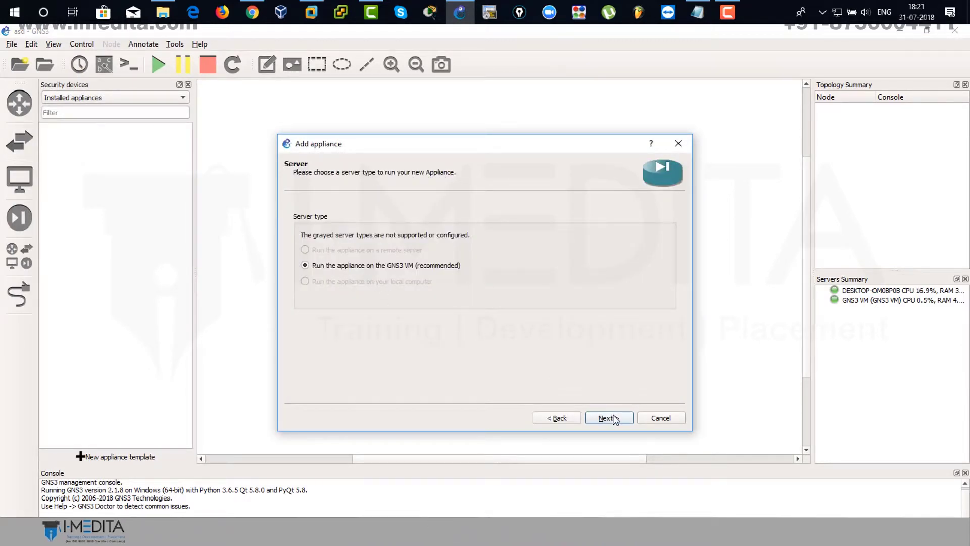
left_click(614, 418)
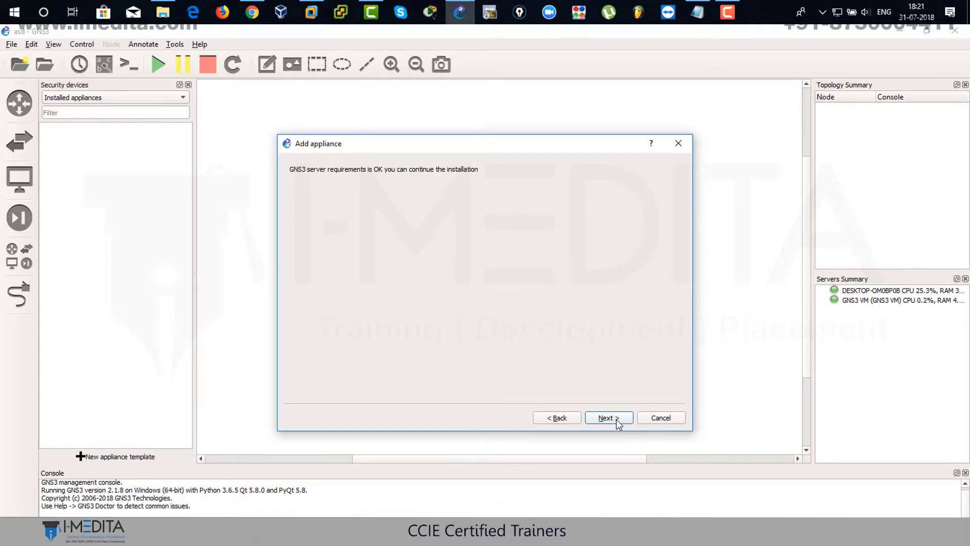
left_click(616, 419)
scroll(554, 313, "down", 1)
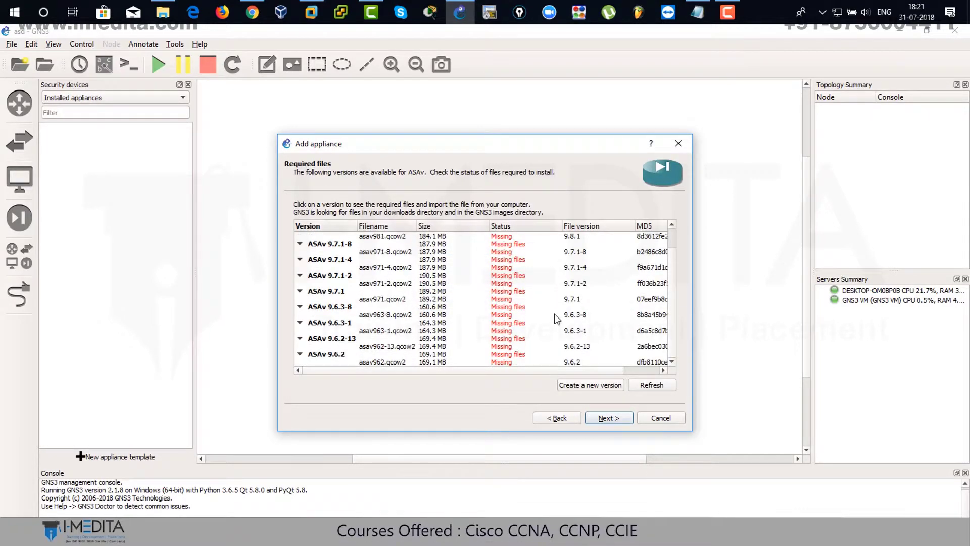
Create ASAv version ASA-964 and select its missing image file row.
left_click(605, 385)
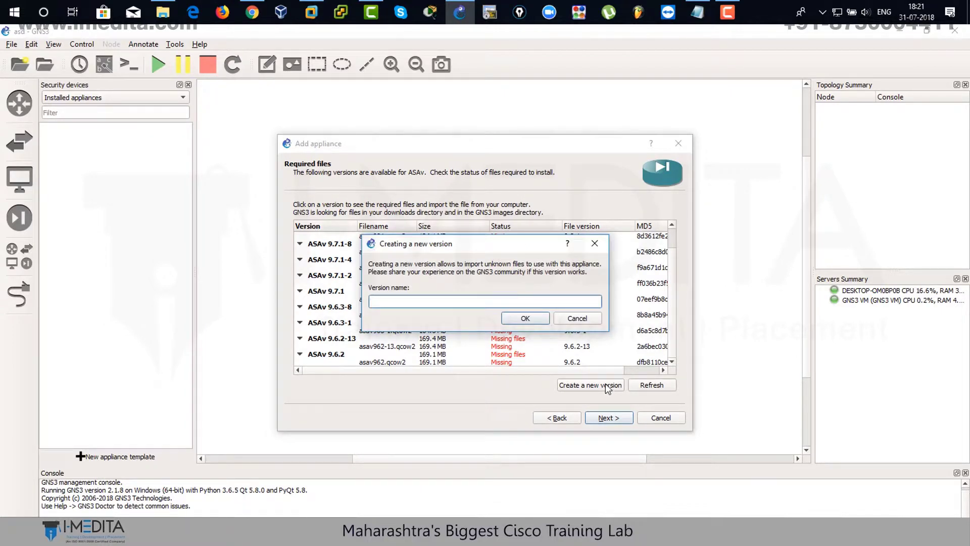
type("ASA-")
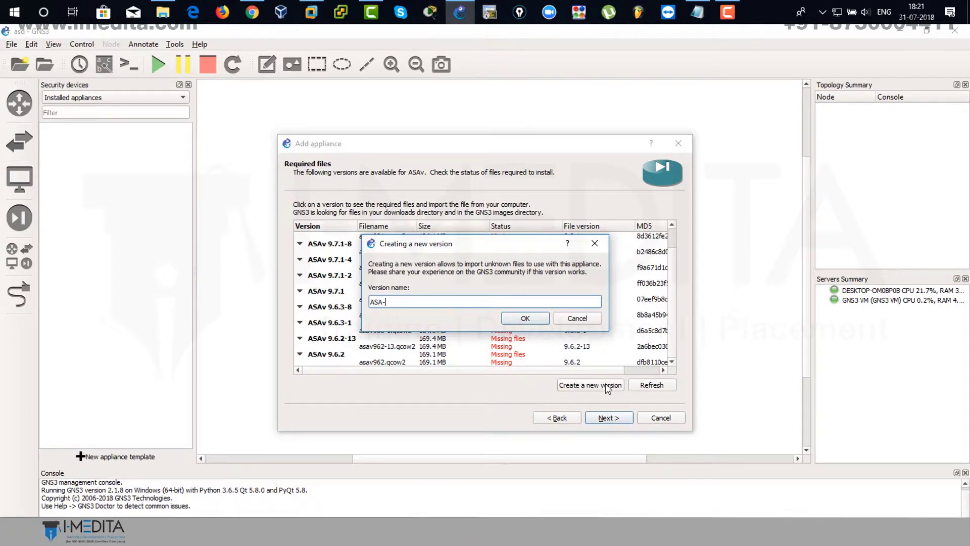
type("964")
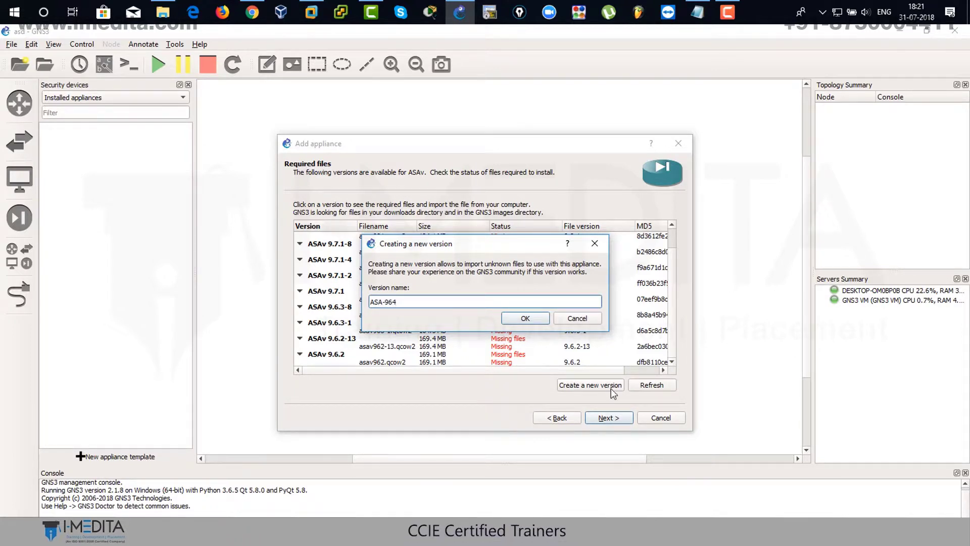
left_click(531, 320)
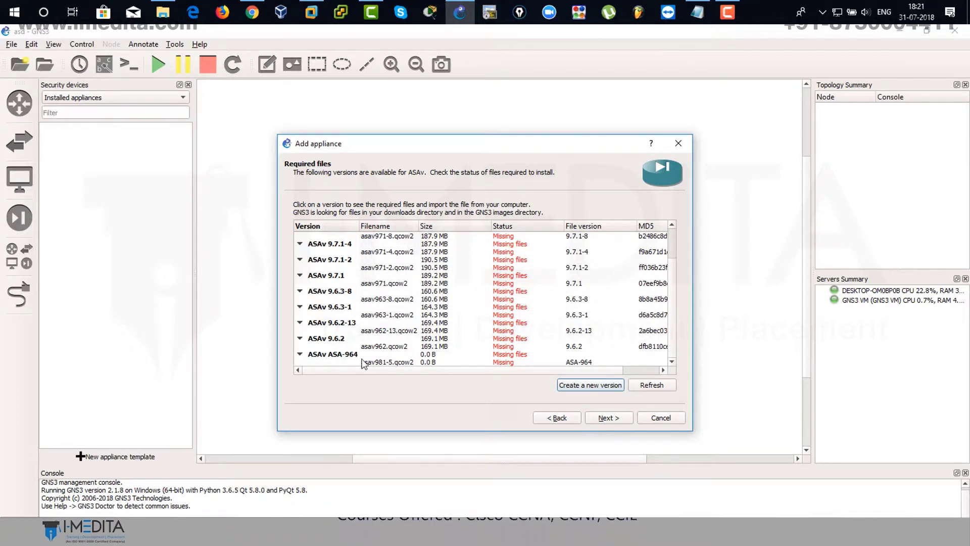
left_click(405, 362)
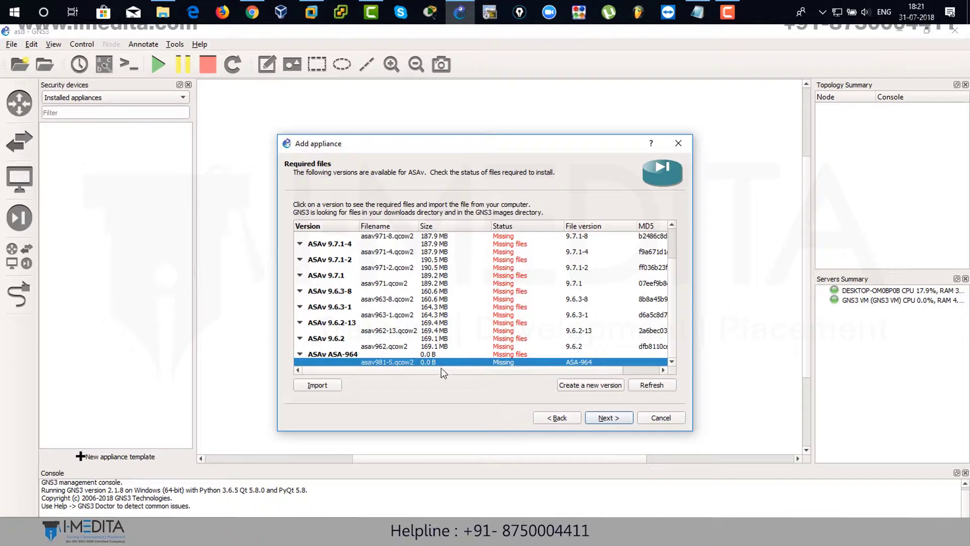
Import asav964.qcow2 from '2.ASA for GNS3' on the Desktop as the ASA-964 image.
left_click(319, 385)
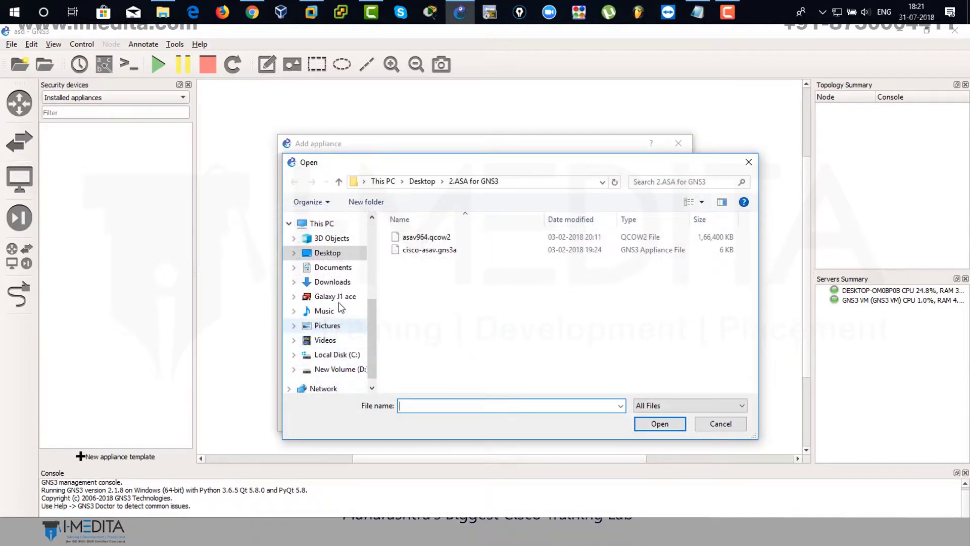
left_click(334, 255)
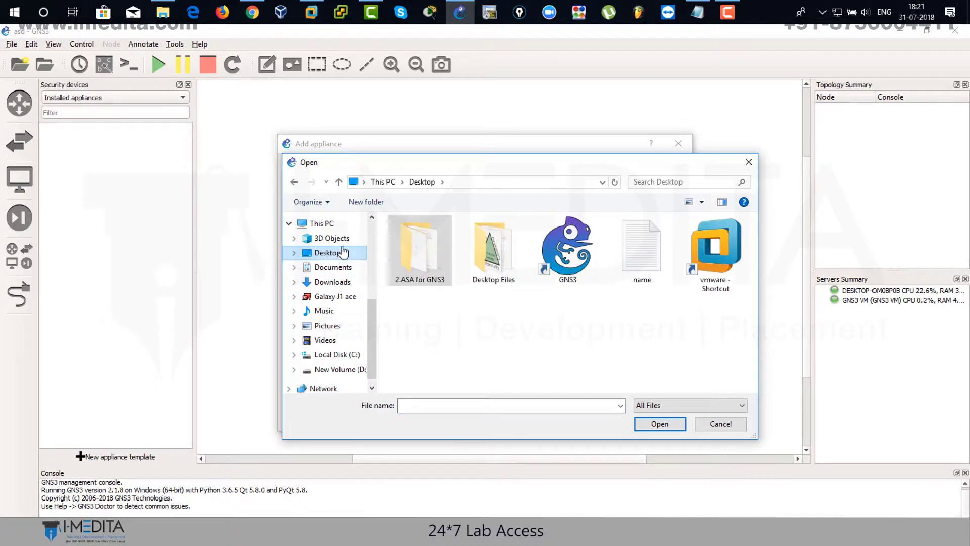
double_click(427, 255)
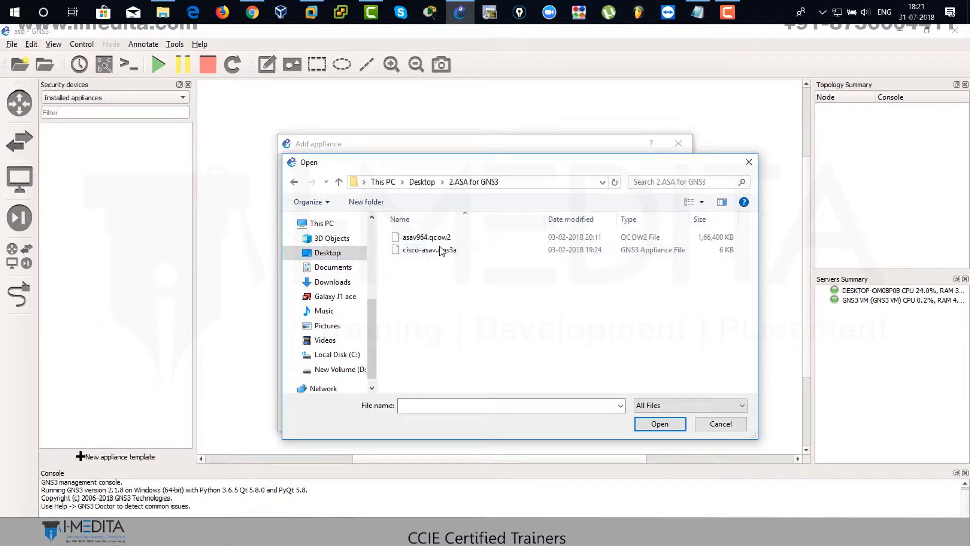
left_click(430, 242)
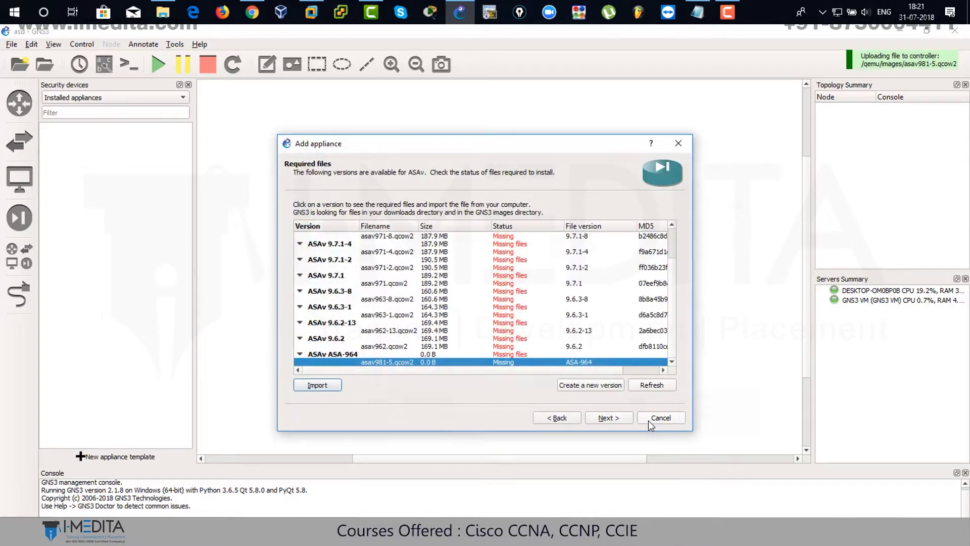
left_click(649, 423)
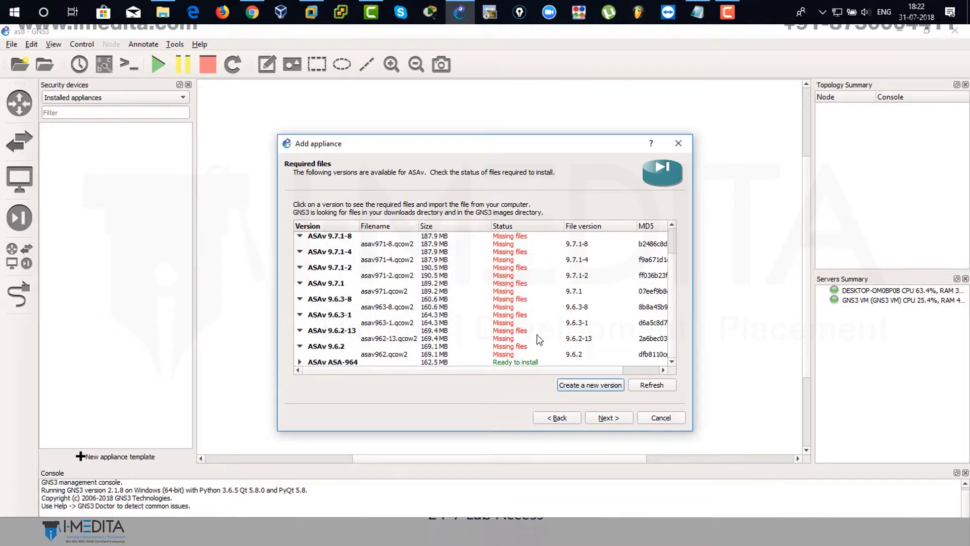
Install Cisco ASAv version ASA-964 from the asav981-5.qcow2 image with the default Qemu binary.
left_click(451, 360)
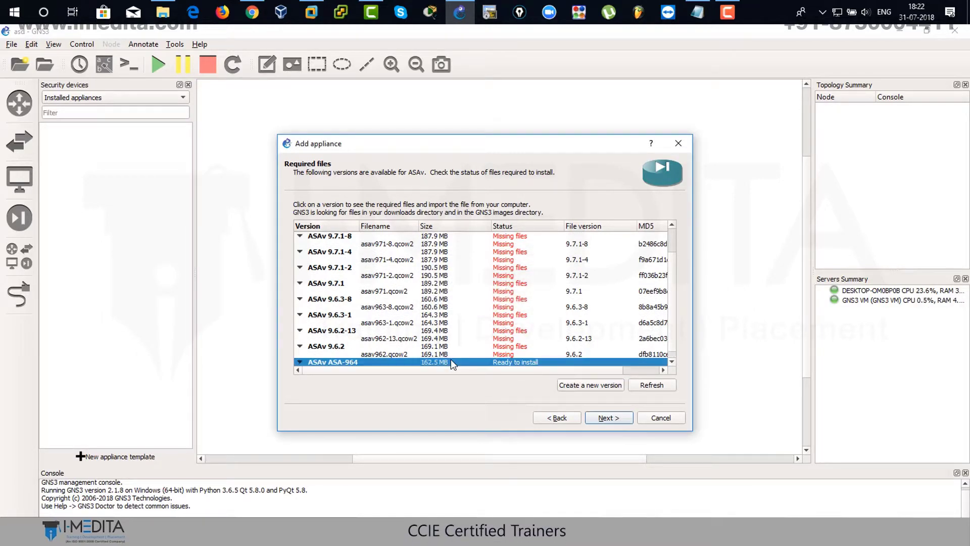
left_click(500, 362)
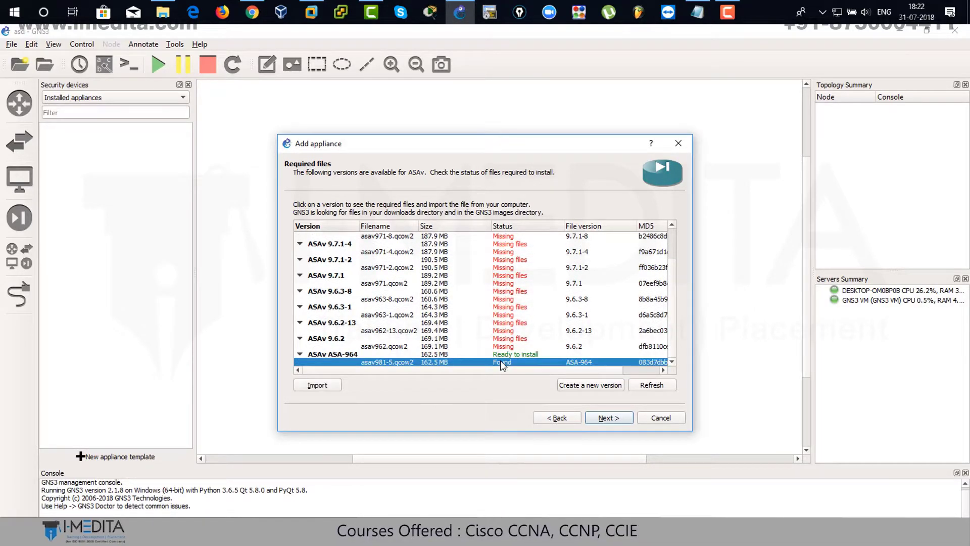
left_click(606, 417)
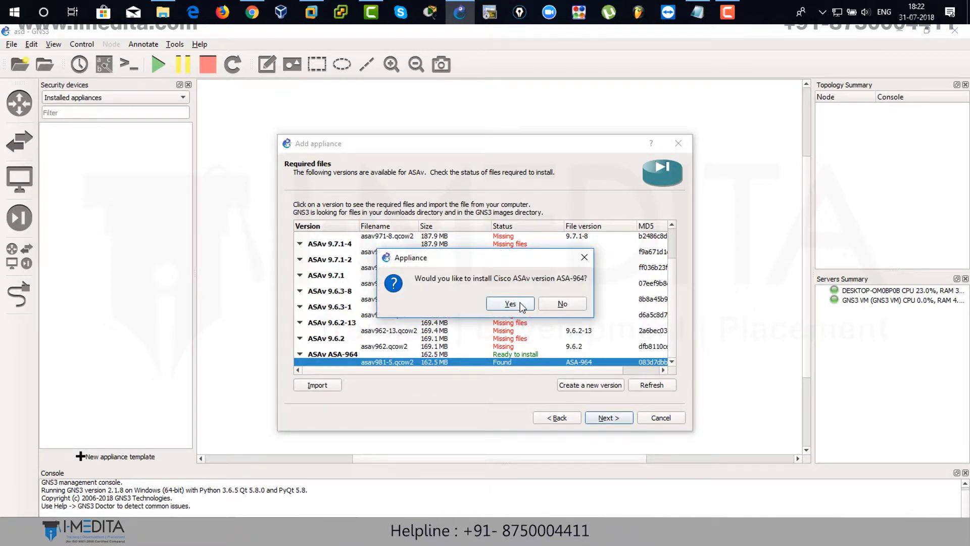
left_click(522, 305)
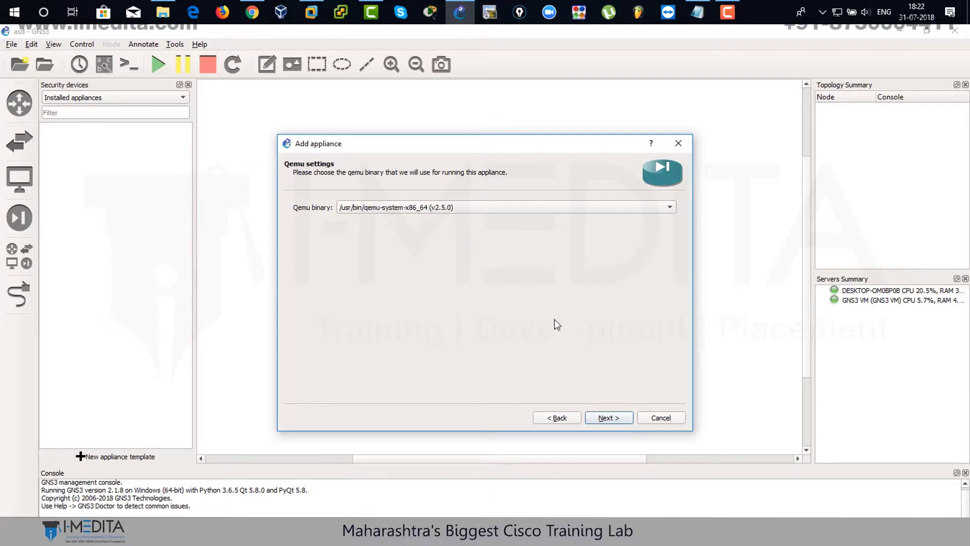
left_click(626, 420)
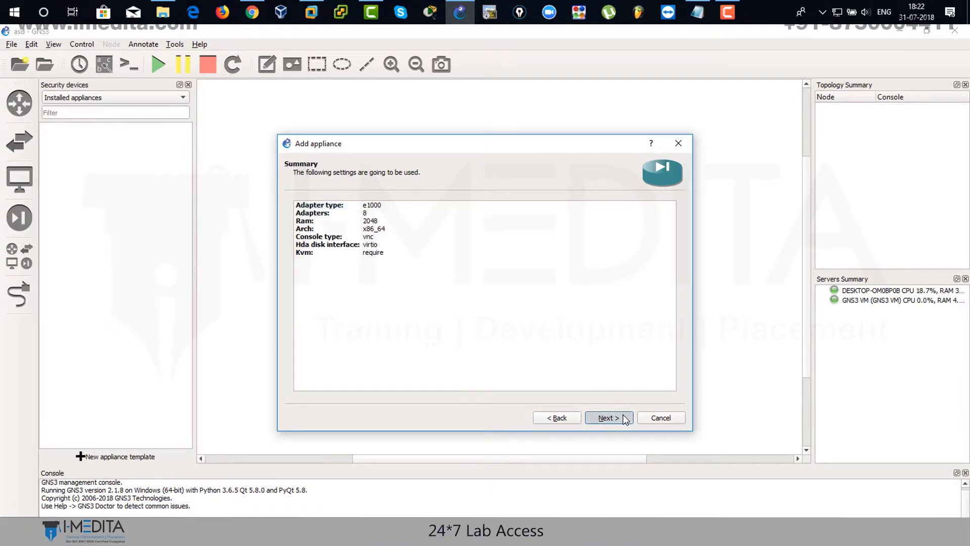
left_click(622, 417)
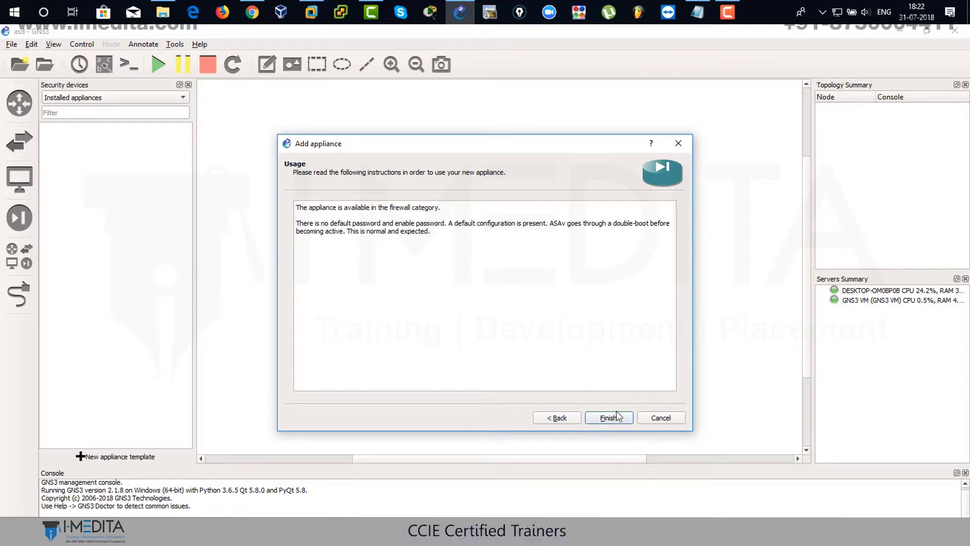
left_click(625, 421)
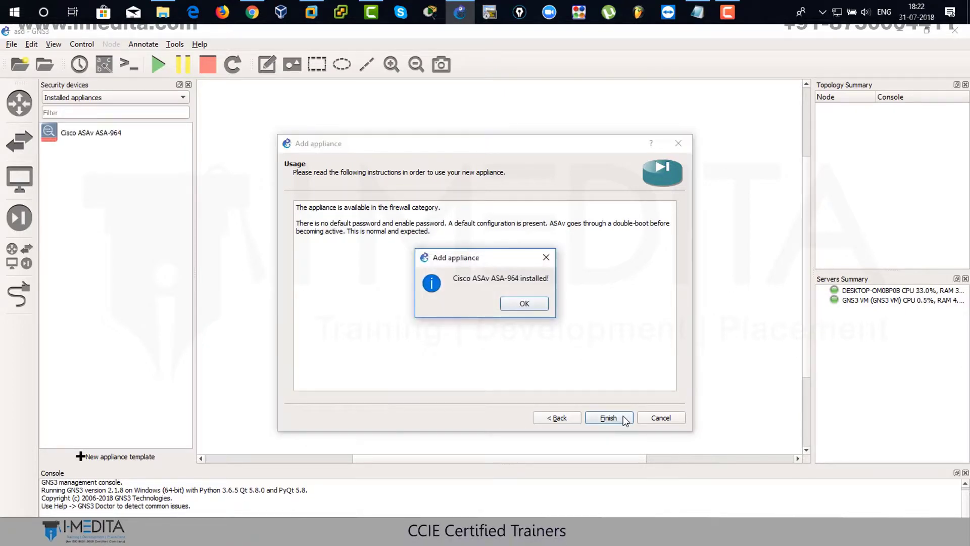
left_click(524, 304)
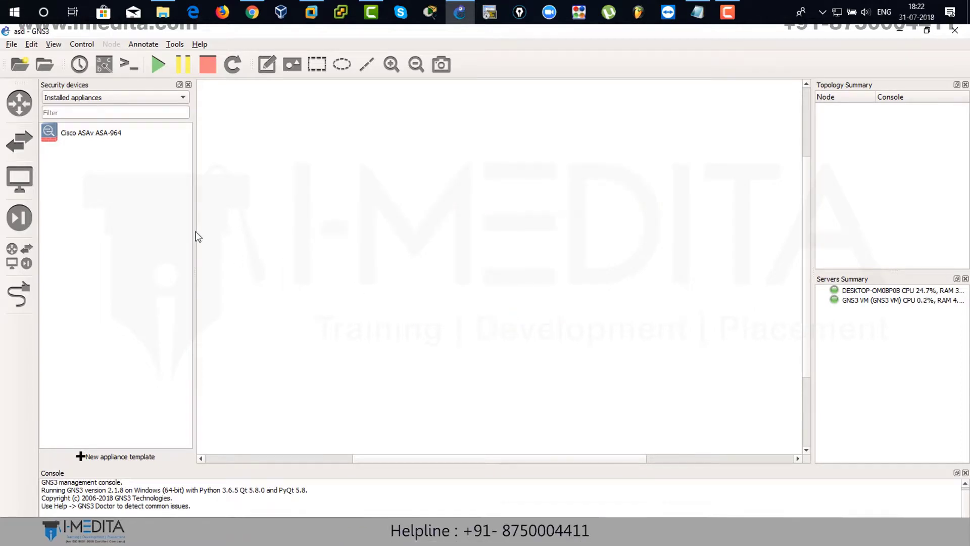
Place the Cisco ASAv ASA-964 firewall and a c3725 router (R1) on the canvas.
left_click(71, 137)
left_click_drag(104, 154, 340, 208)
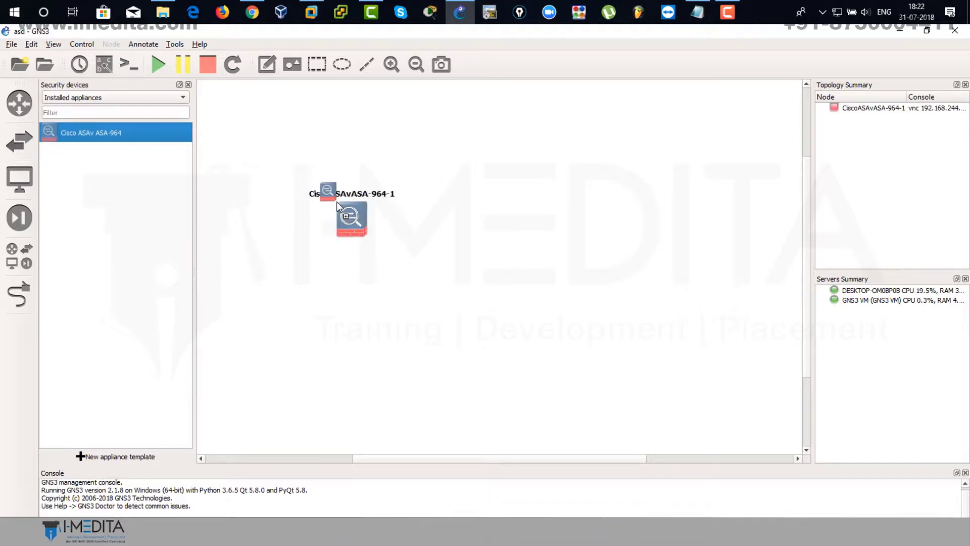
left_click(23, 110)
left_click(65, 134)
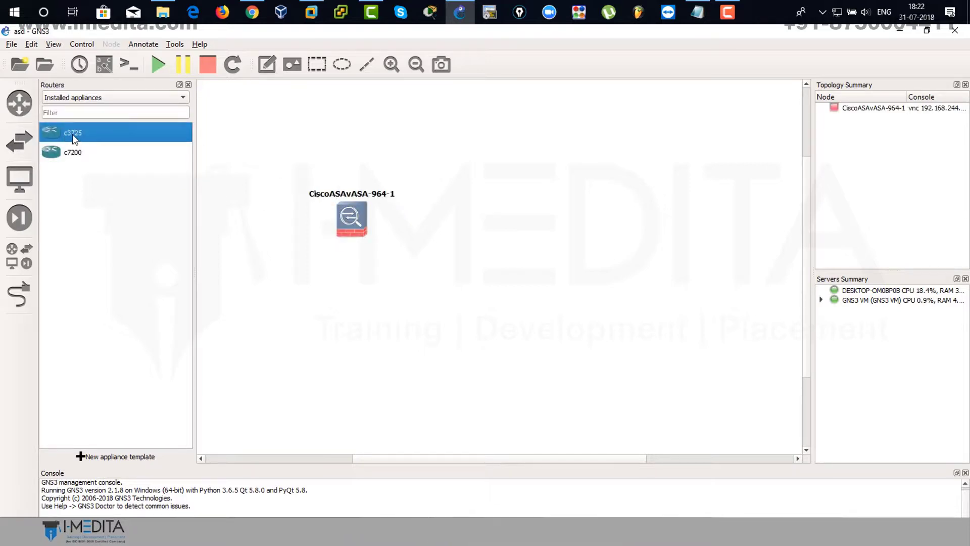
left_click_drag(71, 134, 575, 199)
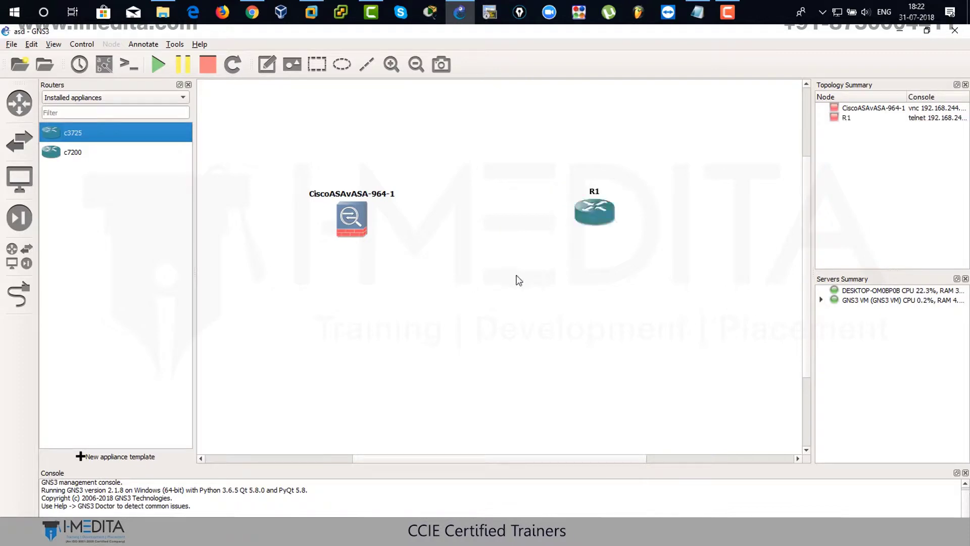
left_click(20, 294)
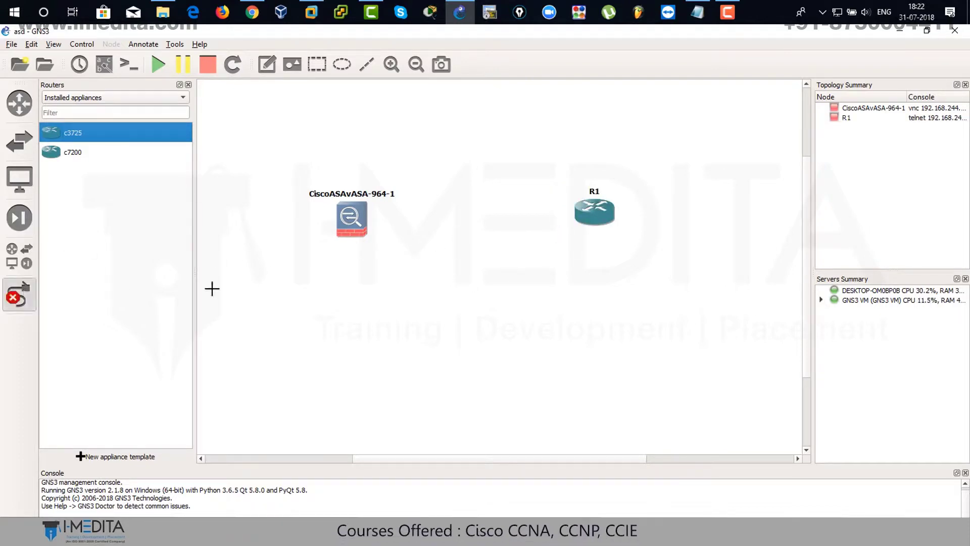
Cable the ASAv's Gi0/0 interface to R1's f0/0 interface.
left_click(362, 217)
left_click(399, 238)
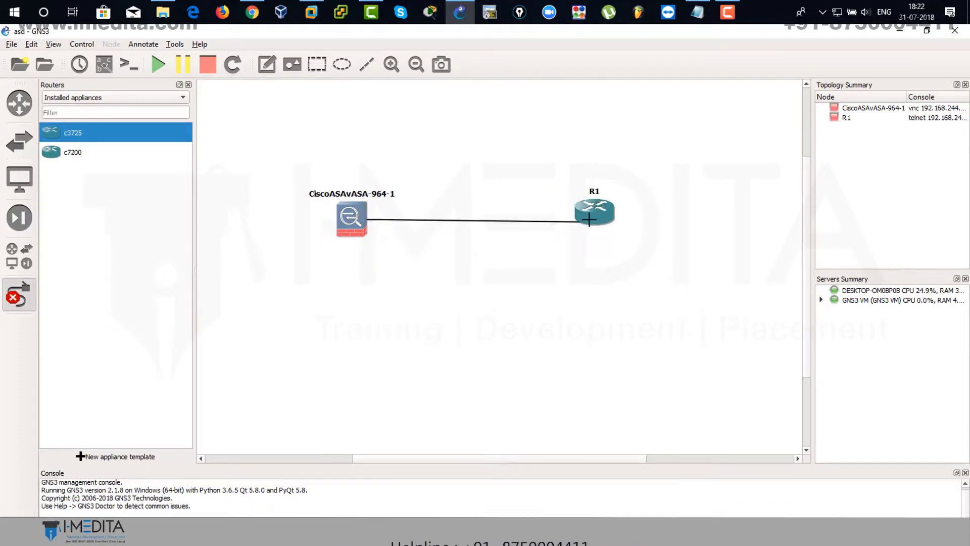
left_click(592, 218)
left_click(612, 227)
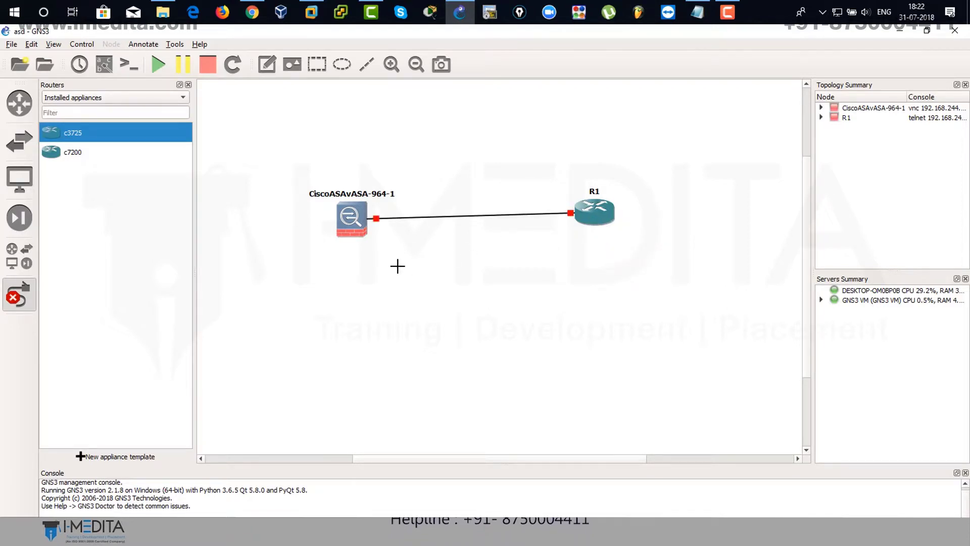
left_click(19, 294)
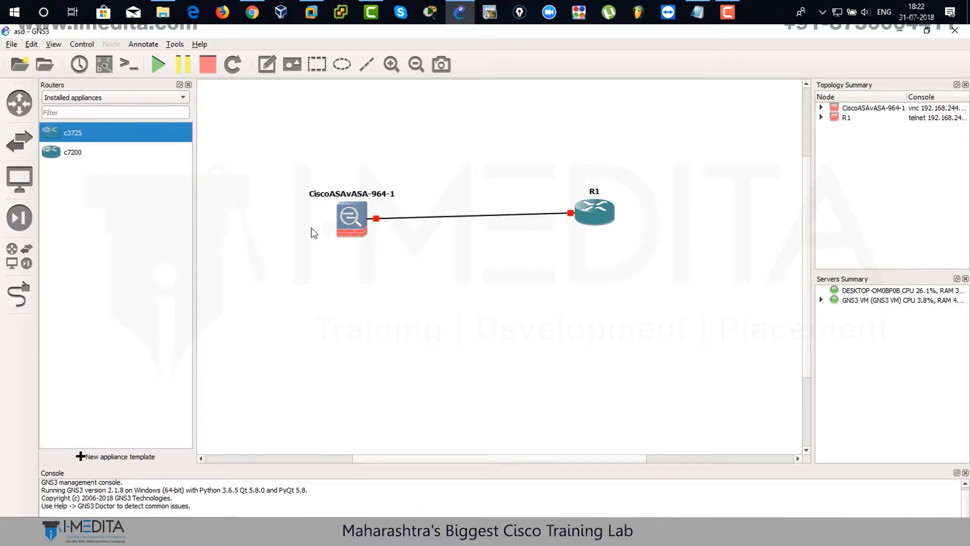
Move the ASA name below the device and the Gi0/0 and f0/0 labels above the cable.
left_click_drag(375, 193, 370, 244)
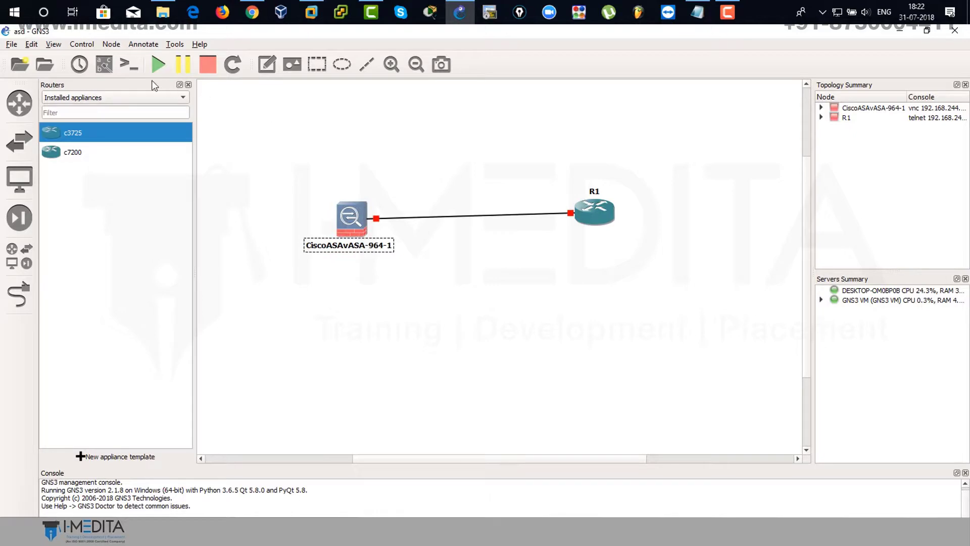
left_click_drag(383, 231, 385, 213)
left_click_drag(581, 220, 556, 206)
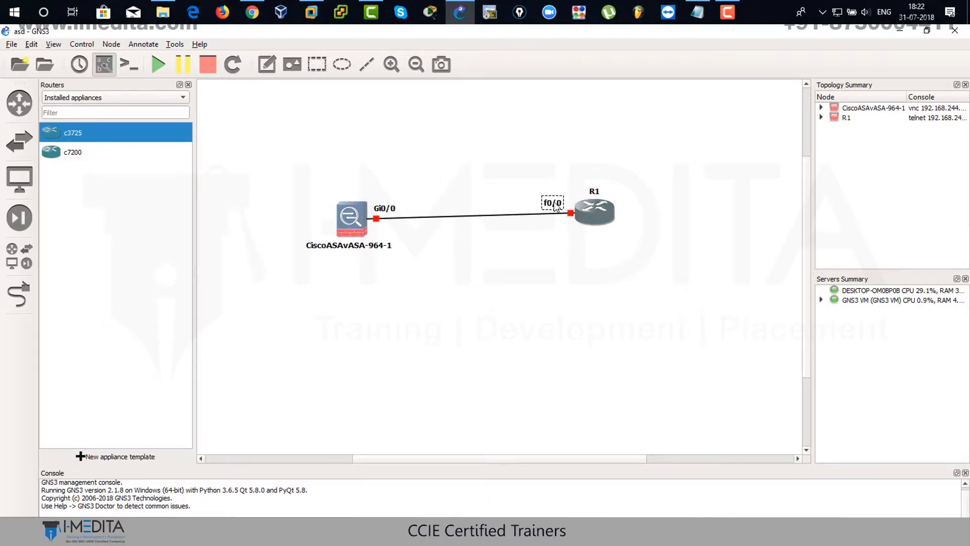
Shift the whole topology toward the top-left and nudge R1 slightly upward.
left_click_drag(662, 162, 317, 277)
left_click_drag(355, 226, 263, 129)
left_click(288, 162)
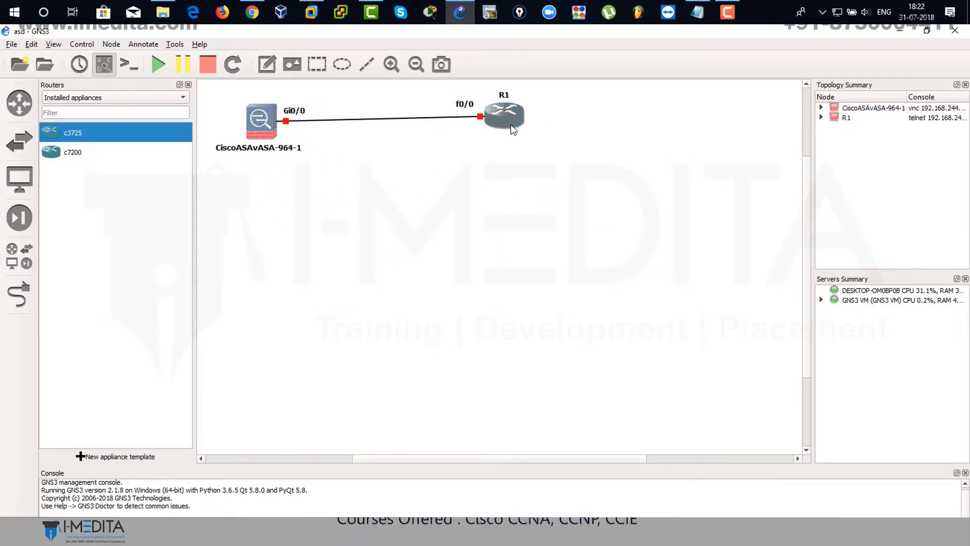
left_click_drag(511, 125, 511, 125)
left_click(459, 191)
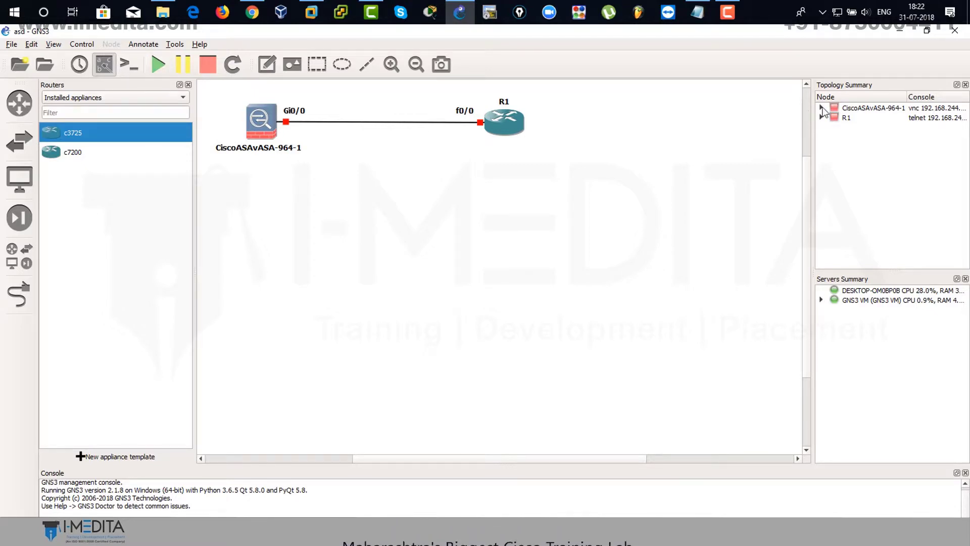
Start all nodes and connect consoles to the ASAv and R1.
left_click(158, 64)
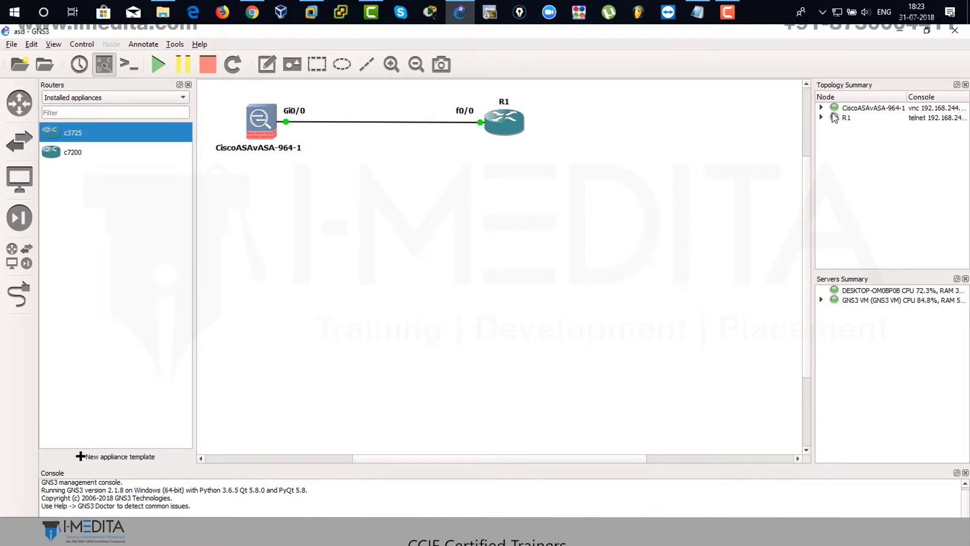
left_click(133, 67)
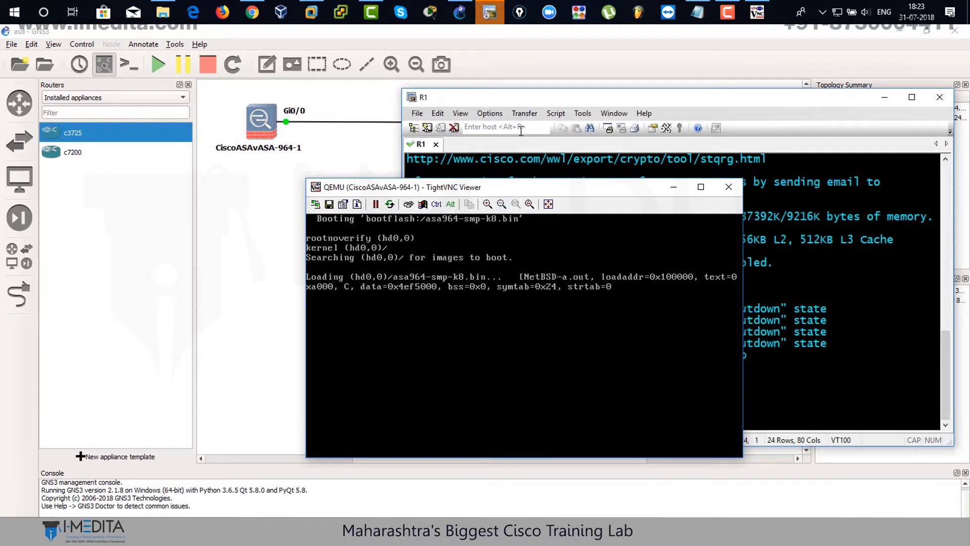
Arrange the ASA TightVNC console and R1's SecureCRT console so both are visible.
left_click_drag(433, 183, 261, 220)
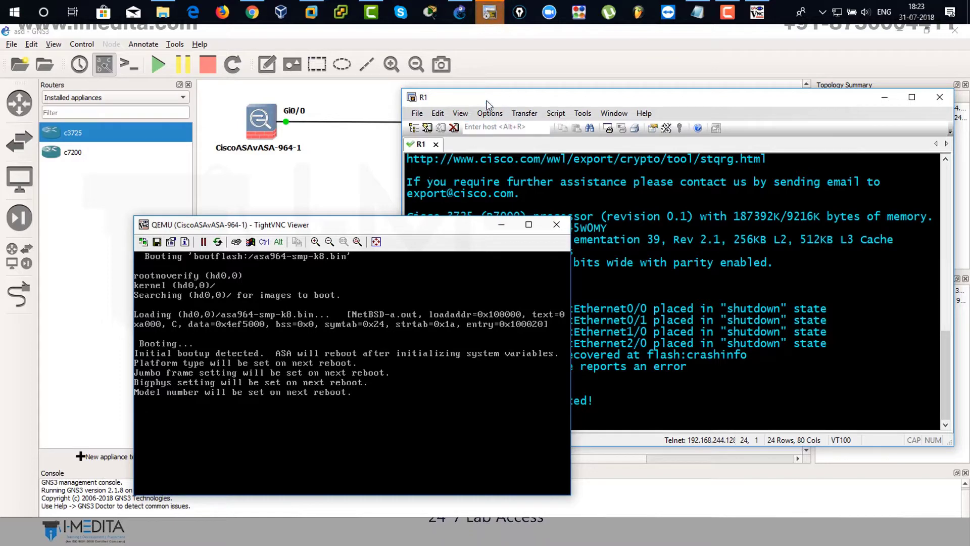
left_click_drag(489, 101, 527, 168)
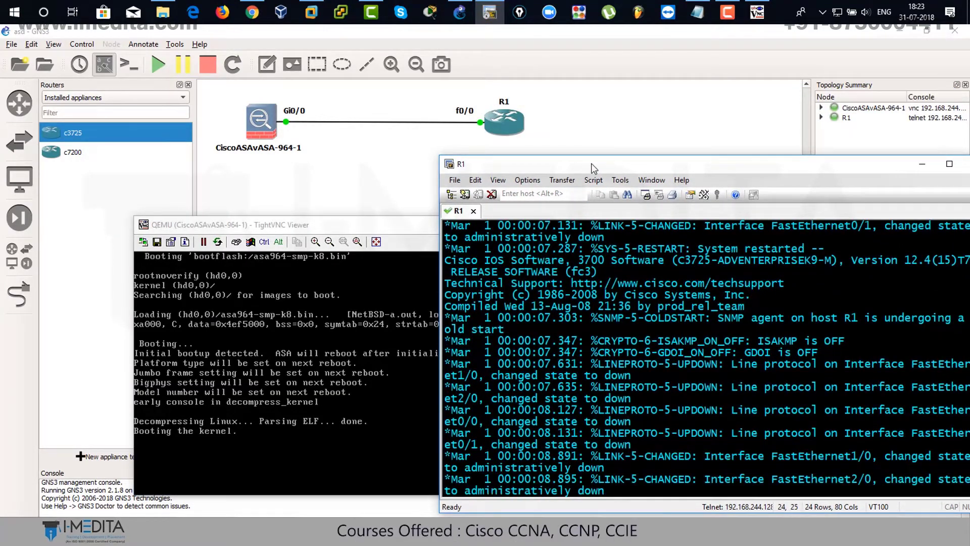
left_click_drag(591, 163, 565, 149)
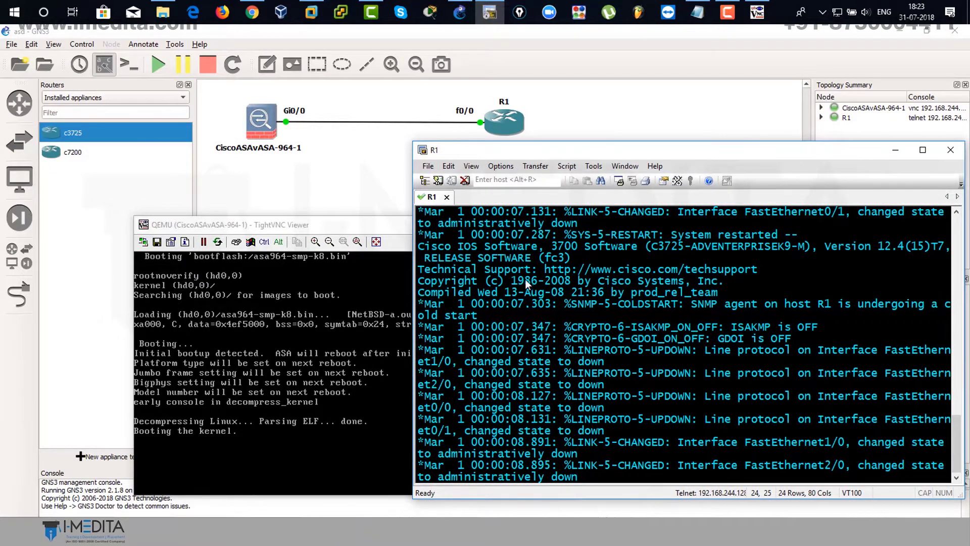
List R1's interfaces with show ip interface brief, noting FastEthernet0/0 is unassigned.
key("Return")
key("Return")
key("Return")
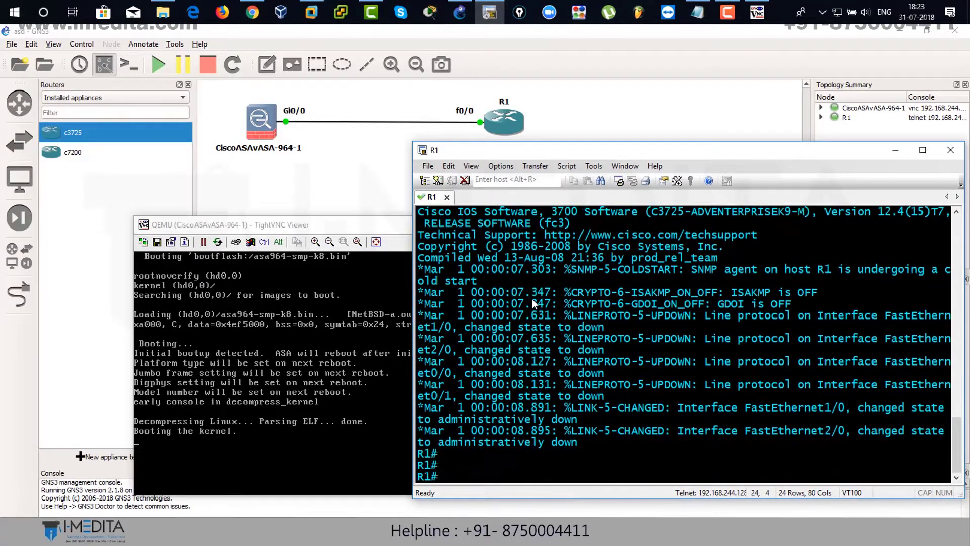
type("show ip")
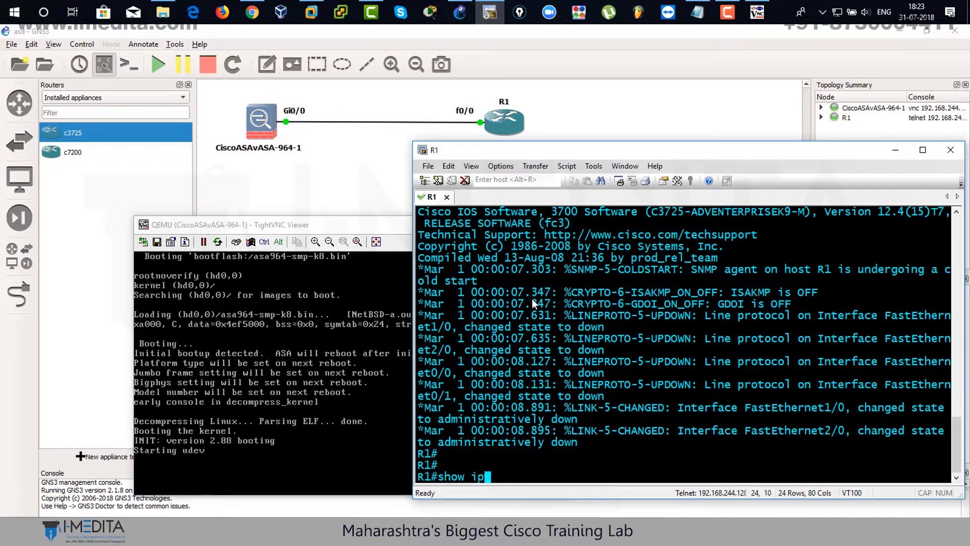
type(" interface brief")
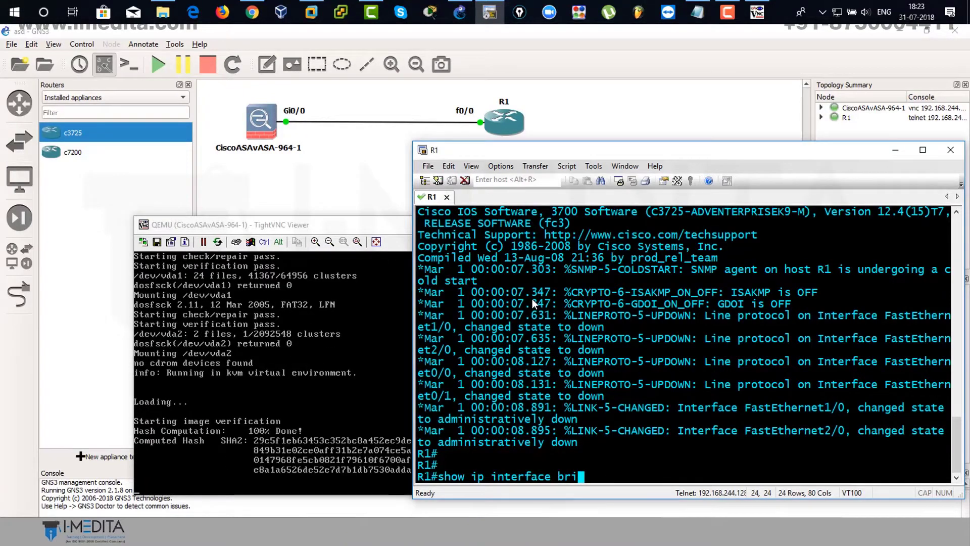
key("Return")
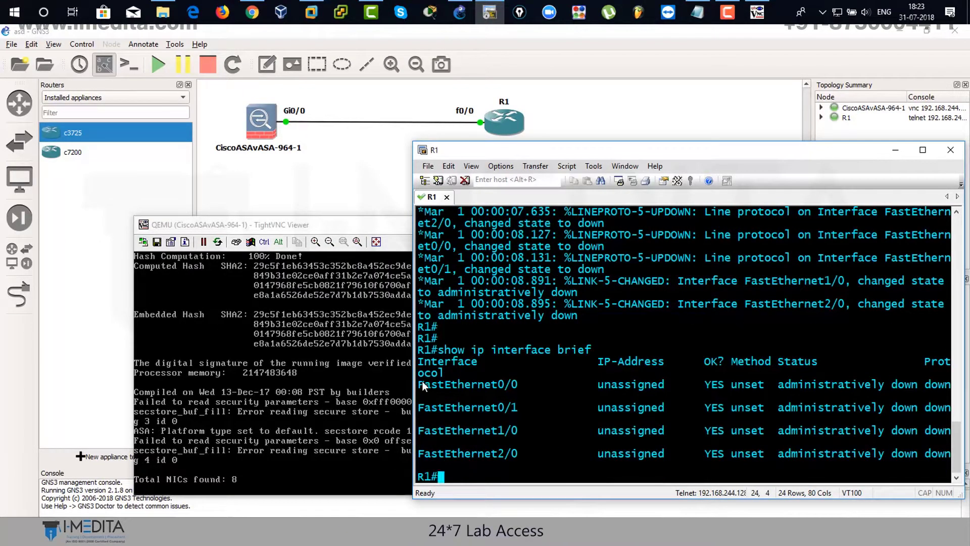
left_click_drag(424, 386, 700, 385)
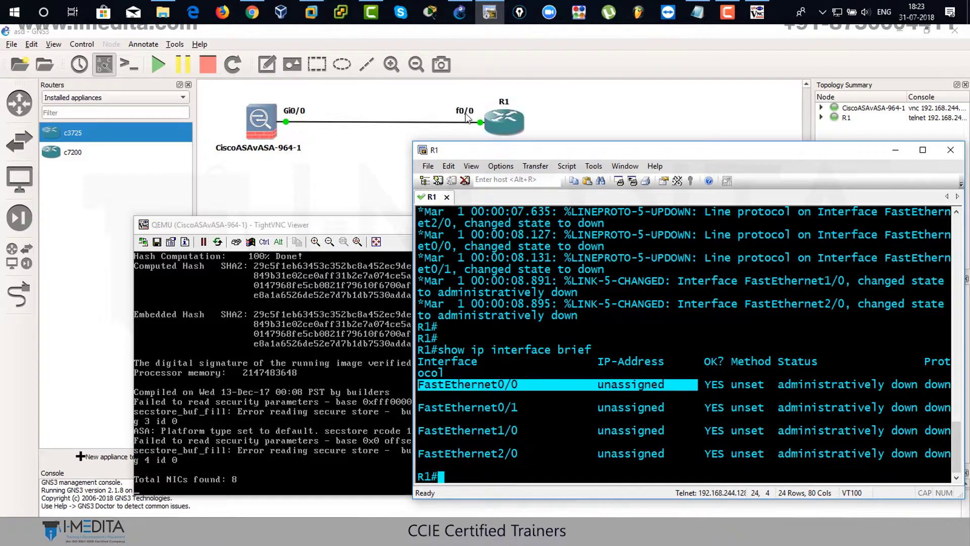
Enter global configuration on R1 and select interface FastEthernet0/0.
left_click(547, 290)
type("configfur")
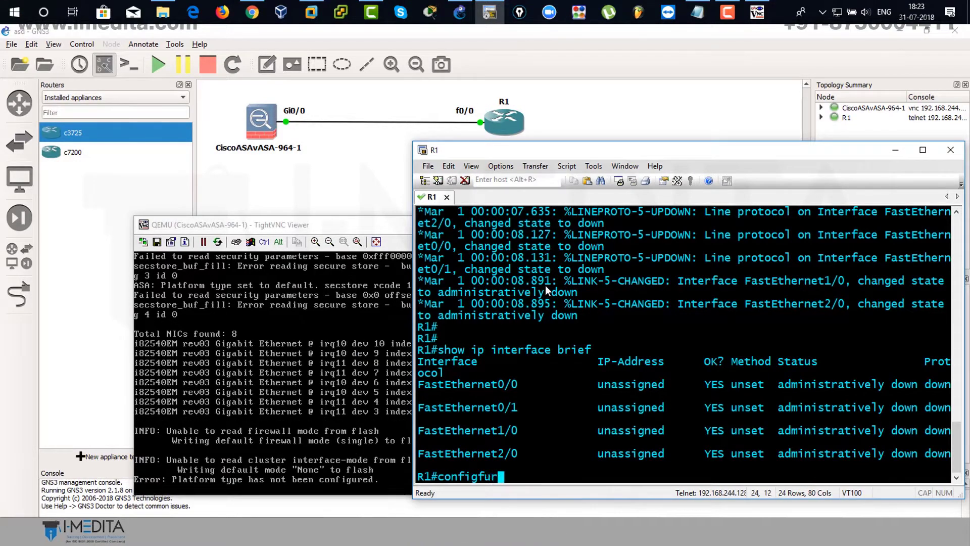
key("BackSpace")
key("BackSpace")
key("BackSpace")
type("ure ter")
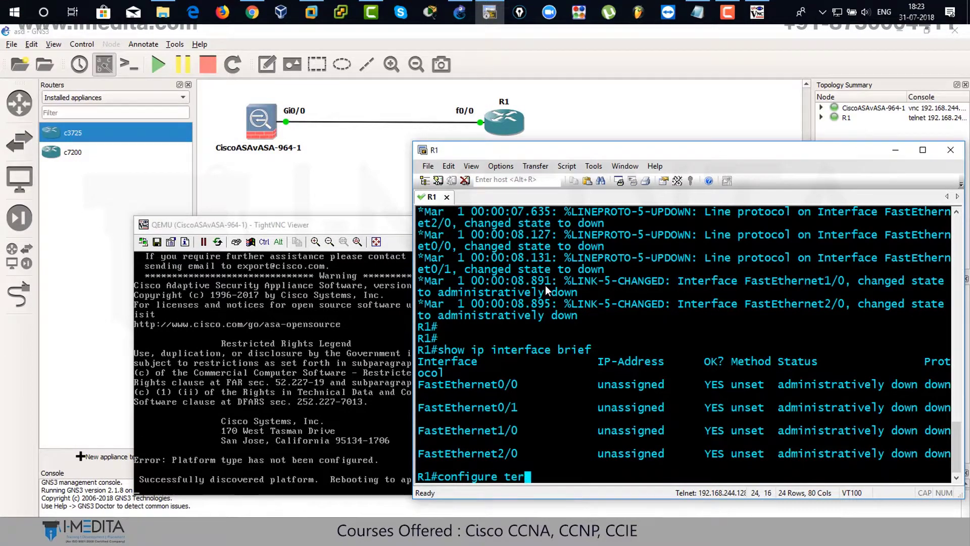
type("minal")
key("Return")
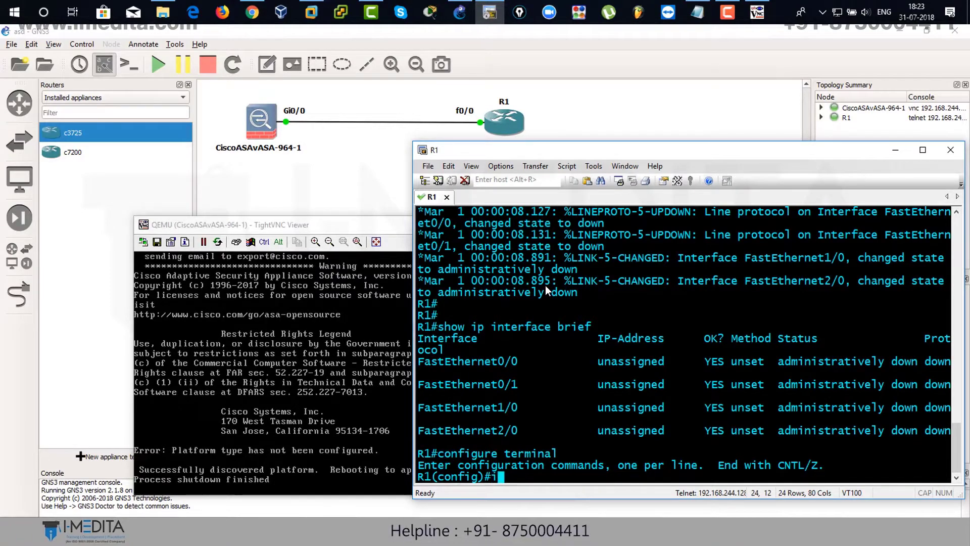
type("inter")
key("Tab")
type("fa")
key("Tab")
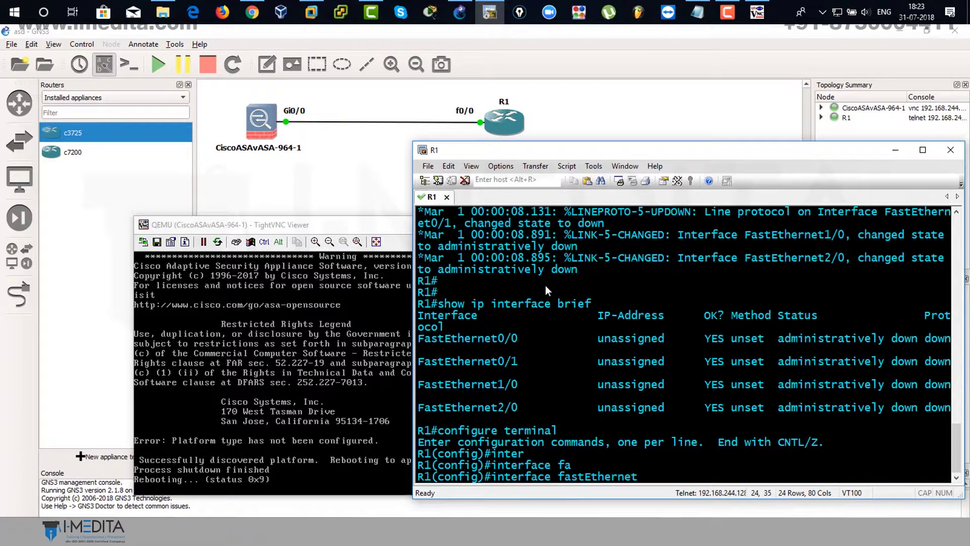
type("0/0")
key("Return")
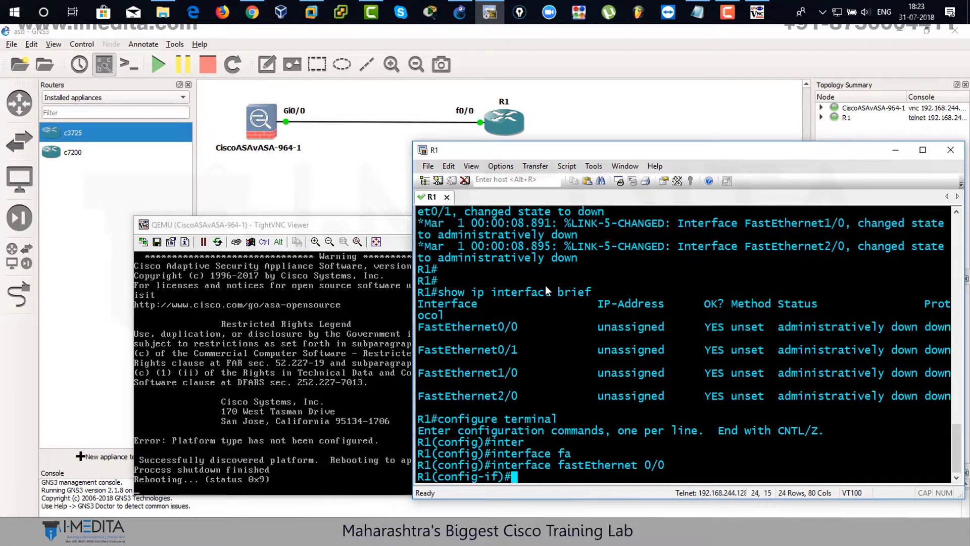
Assign 192.168.1.1 255.255.255.0 to FastEthernet0/0 and enable it with no shutdown.
type("ip add")
key("Tab")
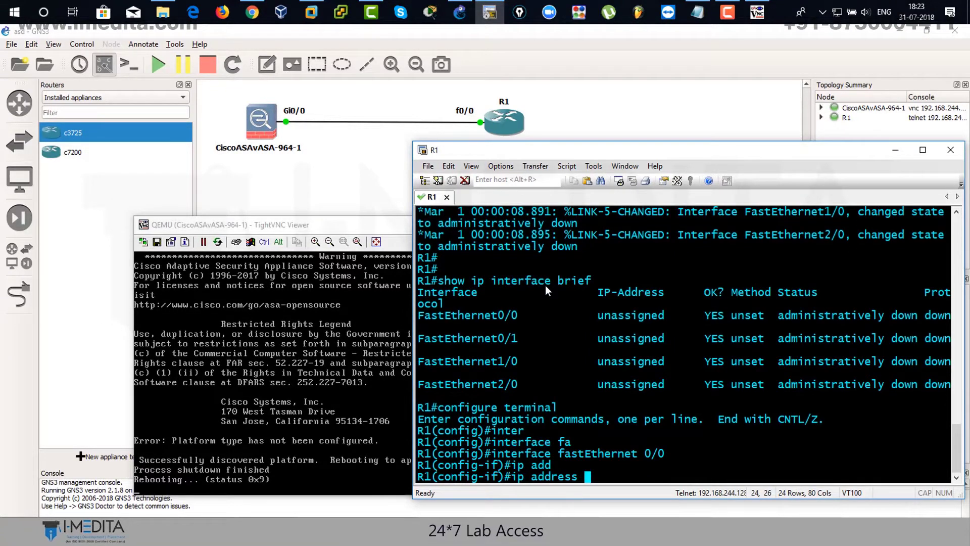
type("192.168.1.1 2")
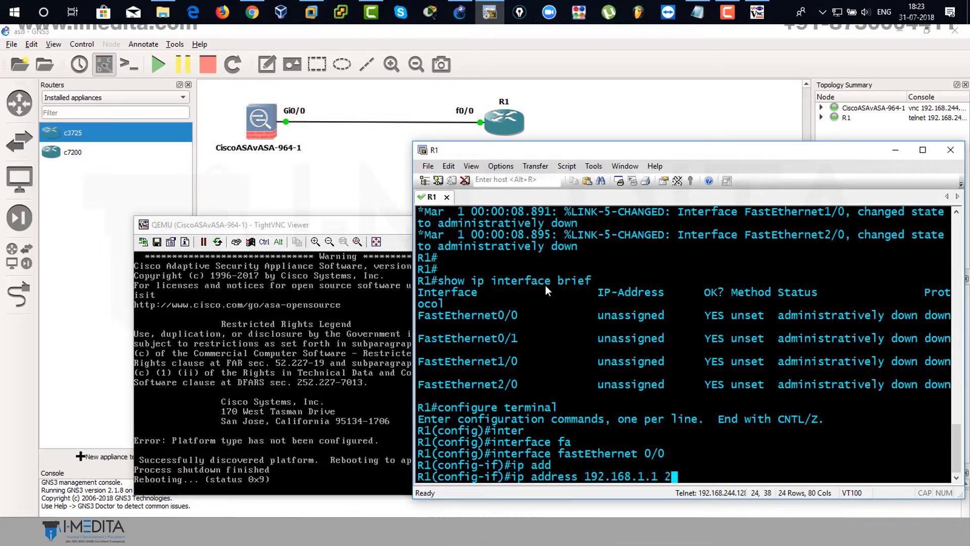
type("55.255.255.0")
key("Return")
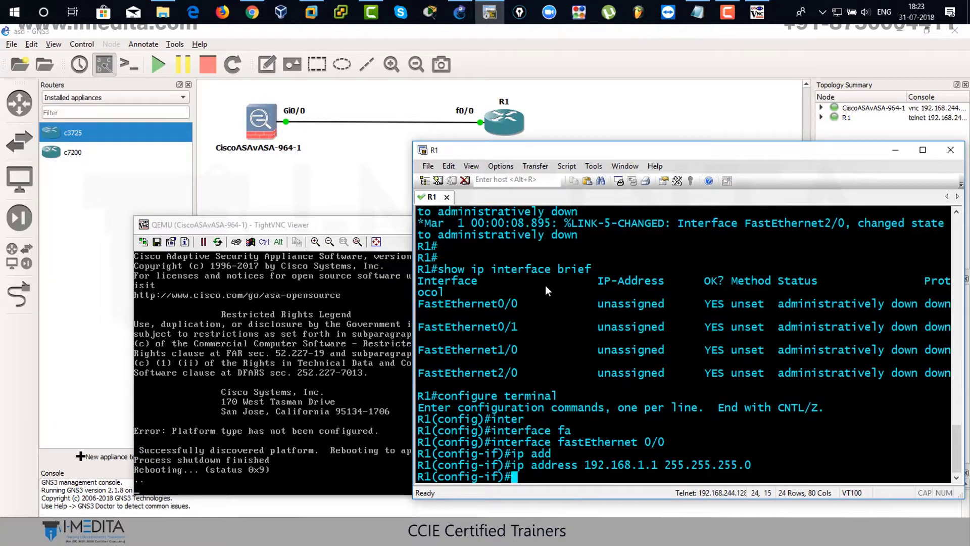
type("no sh")
key("Tab")
key("Return")
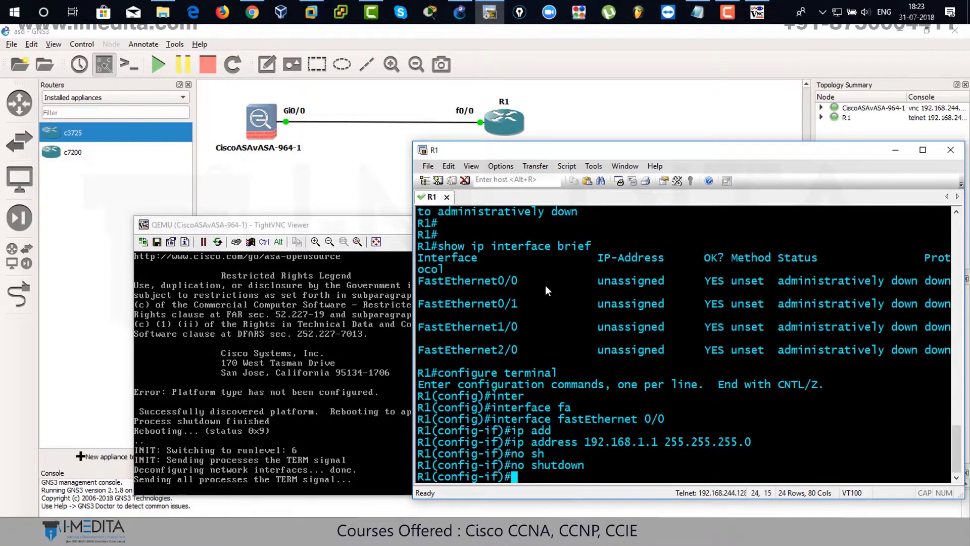
Exit configuration and verify FastEthernet0/0 now shows 192.168.1.1 and is up.
type("end")
key("Return")
type("show")
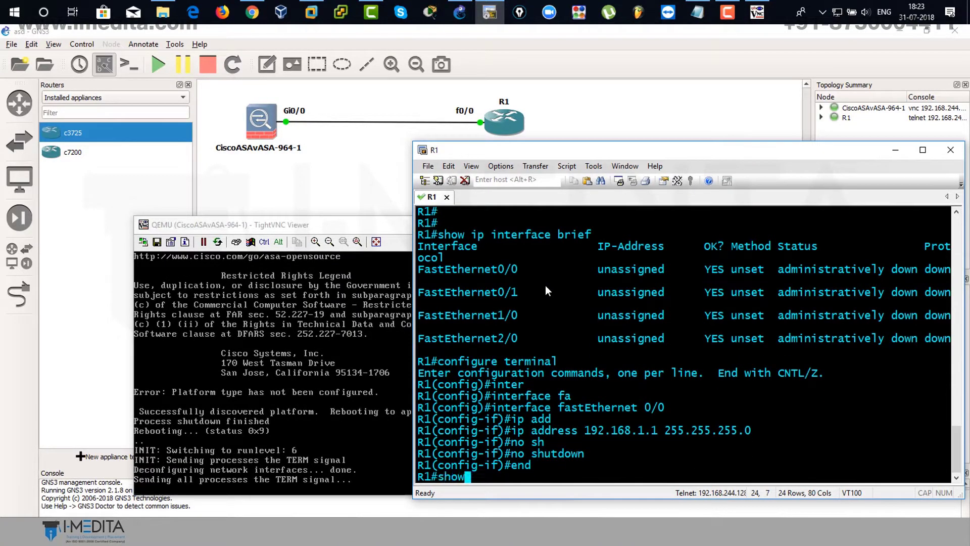
type(" ip interface ")
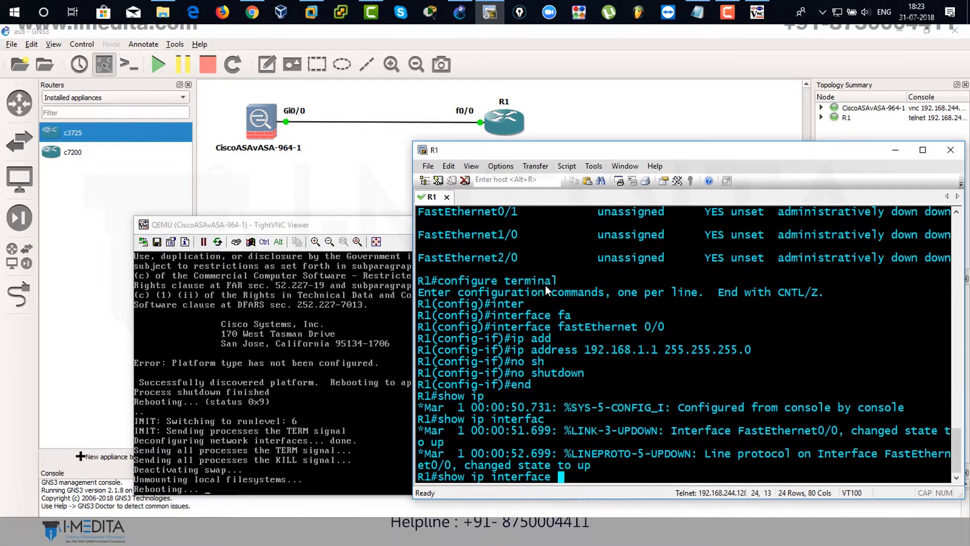
type("breif")
key("Return")
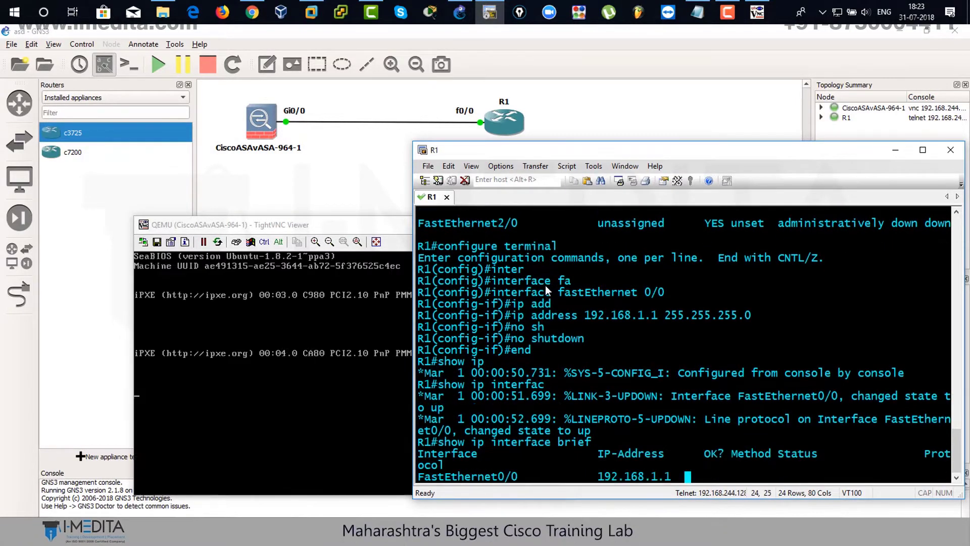
left_click_drag(592, 383, 685, 389)
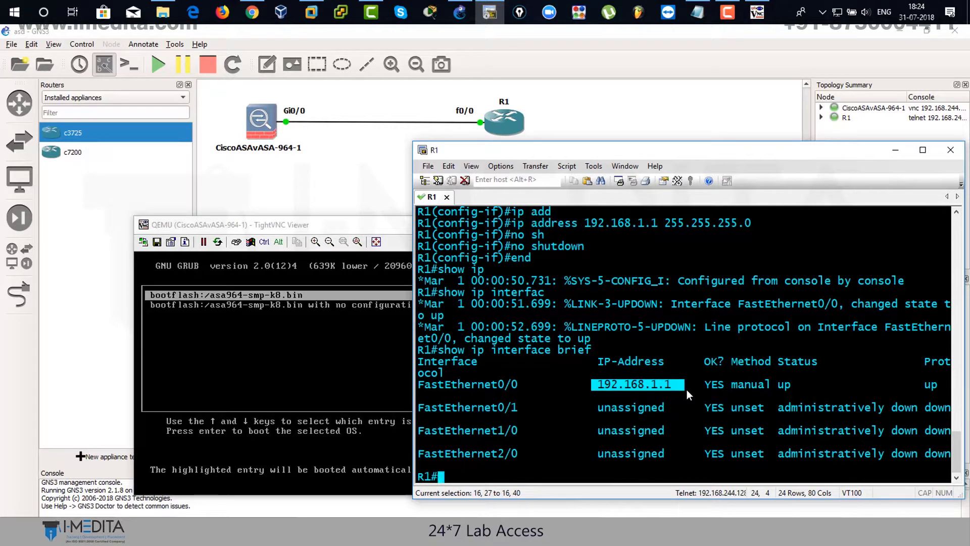
left_click(394, 227)
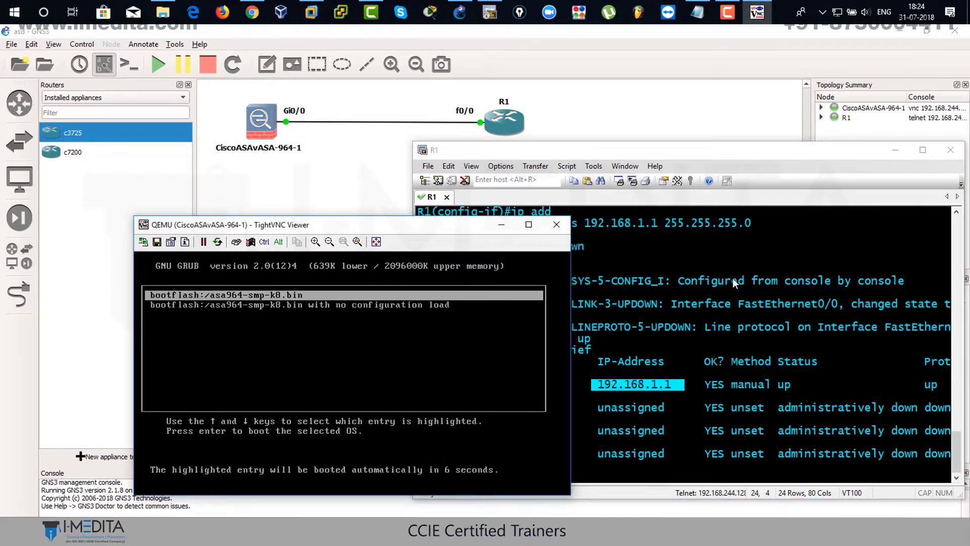
Move the ASA TightVNC console left beside R1's console and bring it to the front.
left_click_drag(459, 227, 353, 220)
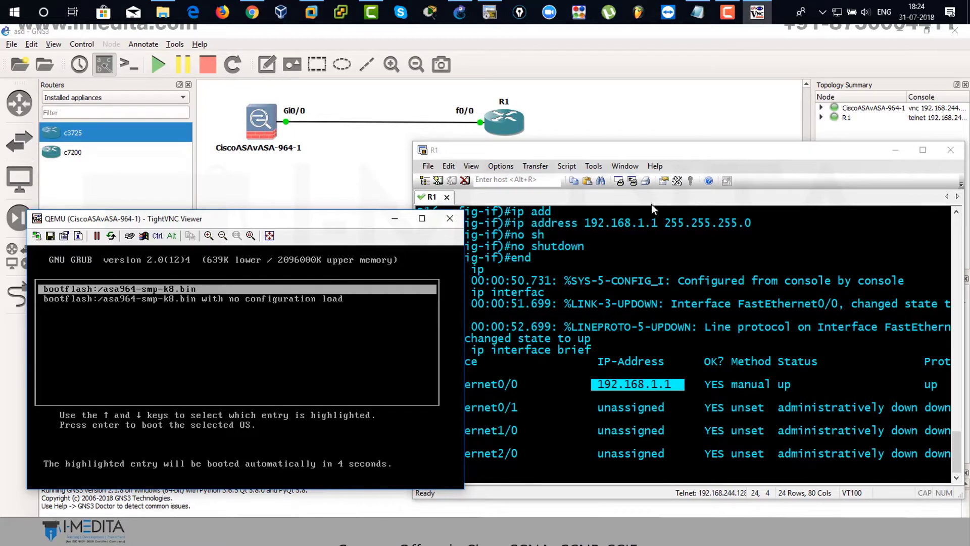
left_click(696, 163)
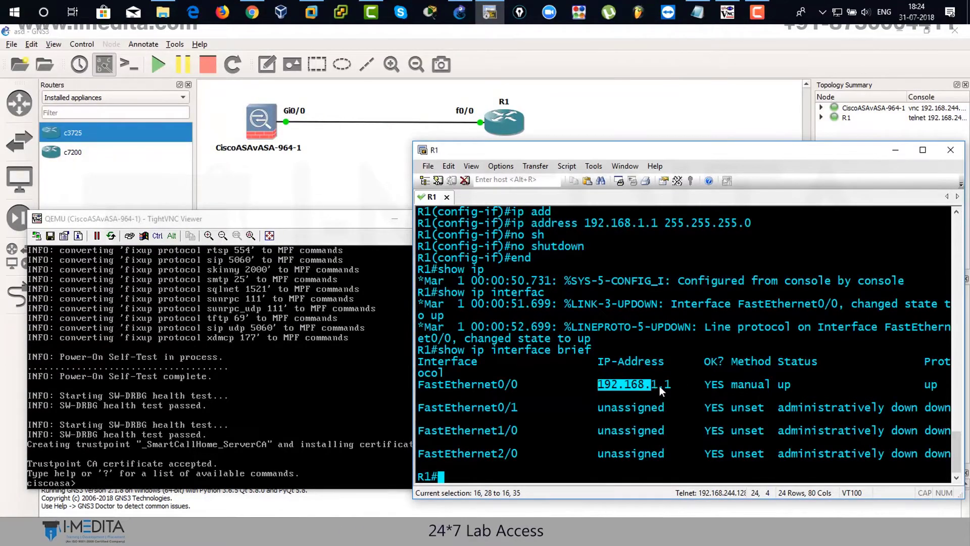
left_click_drag(662, 390, 659, 389)
left_click(272, 278)
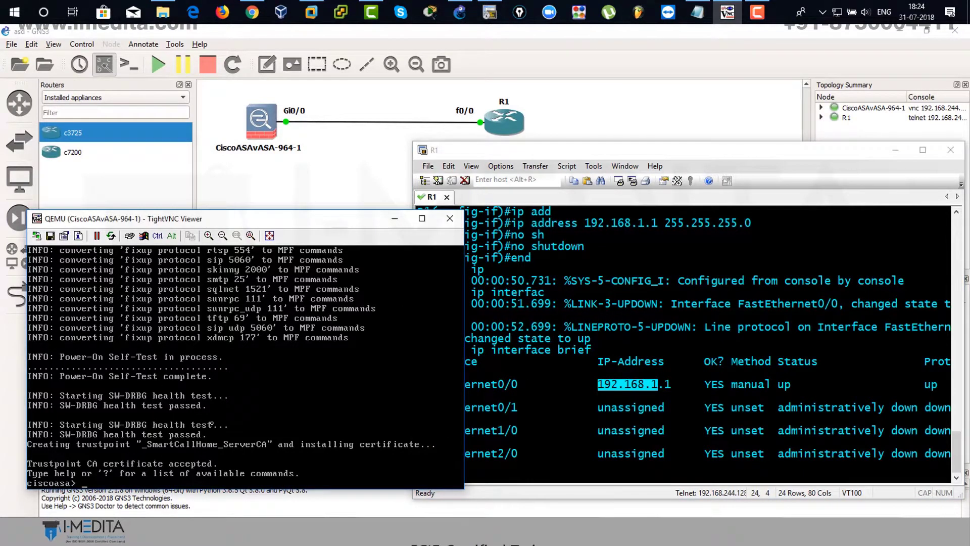
Enter ASA privileged mode with enable and list its interfaces with show interface ip brief.
key("Return")
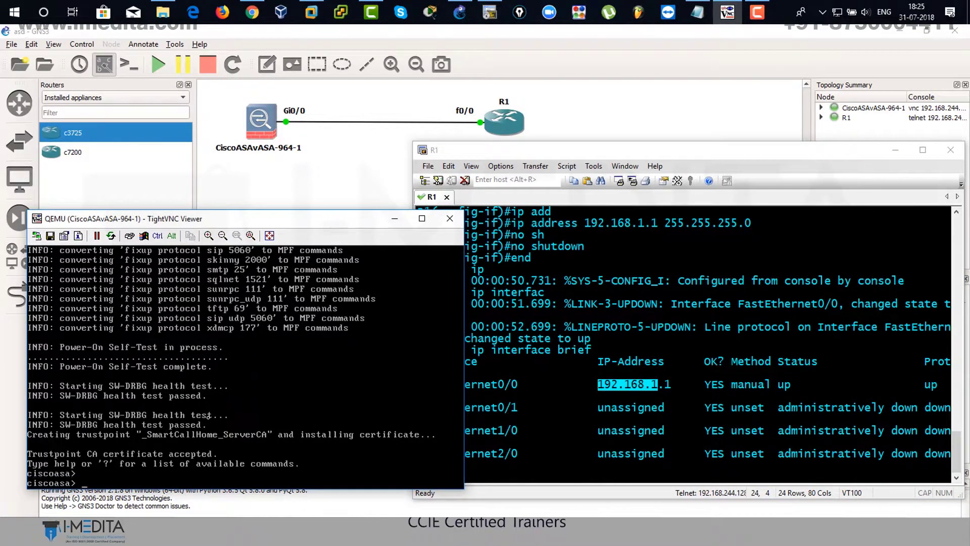
type("enable")
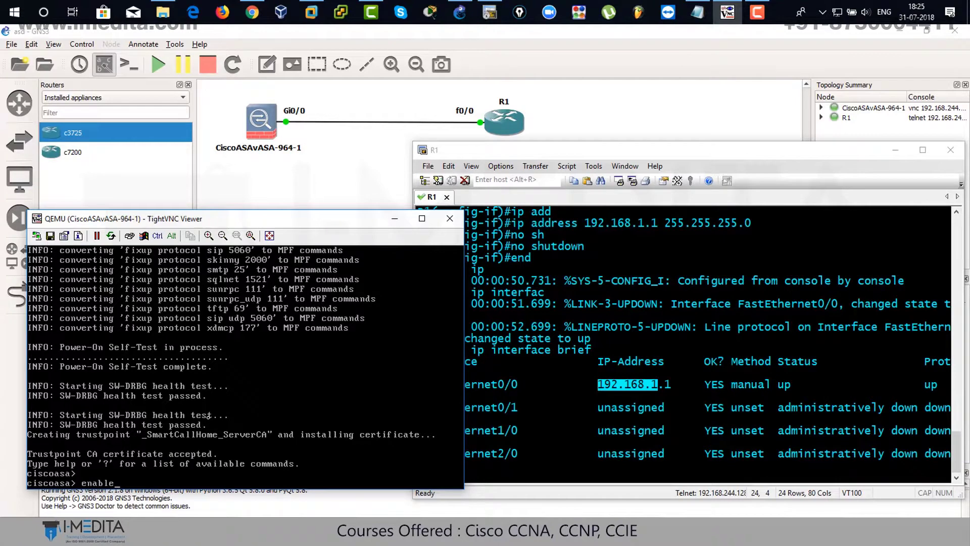
key("Return")
key("Return")
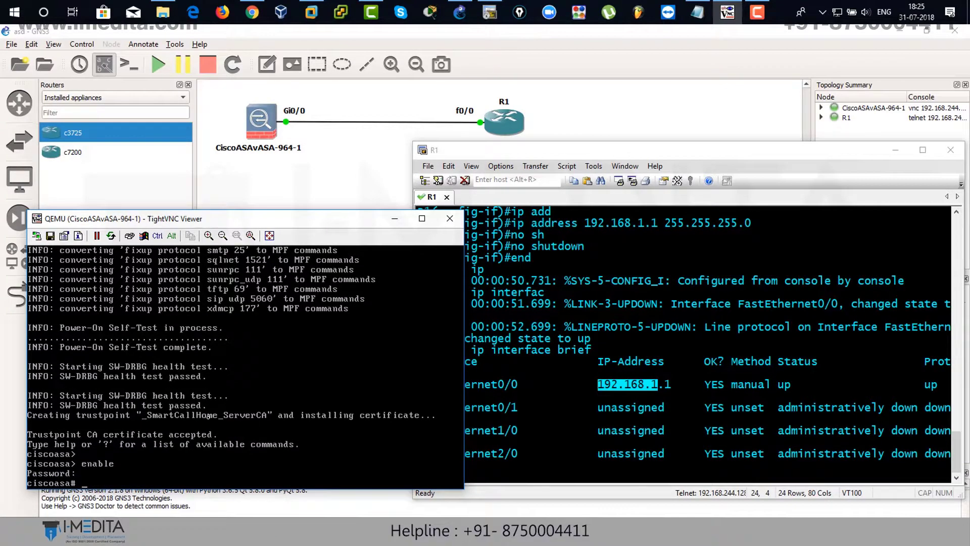
type("show ")
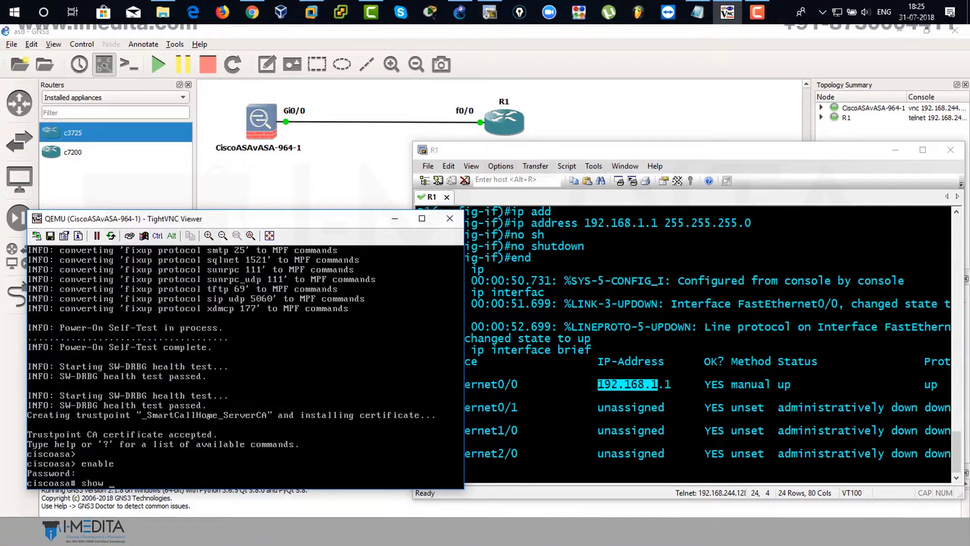
type("interf")
key("Tab")
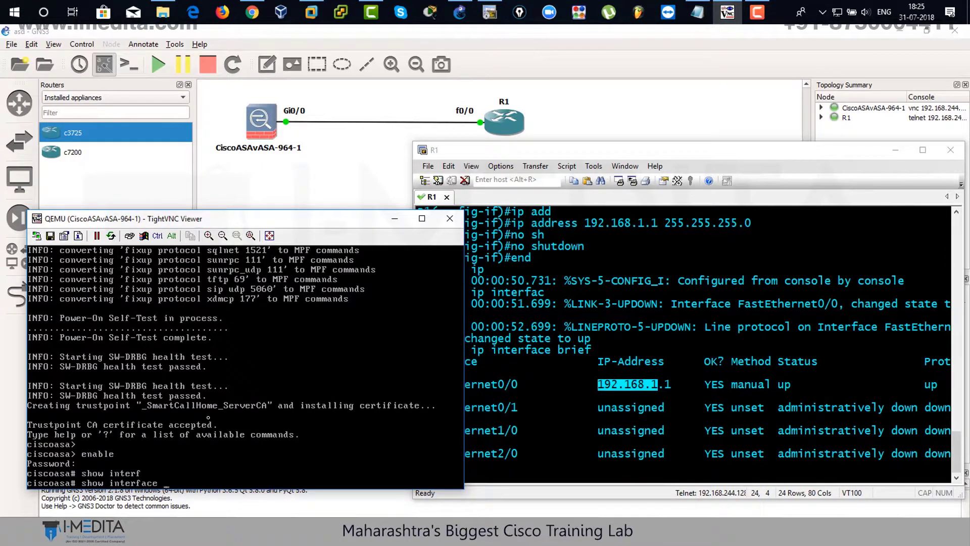
type("ip brief")
key("Return")
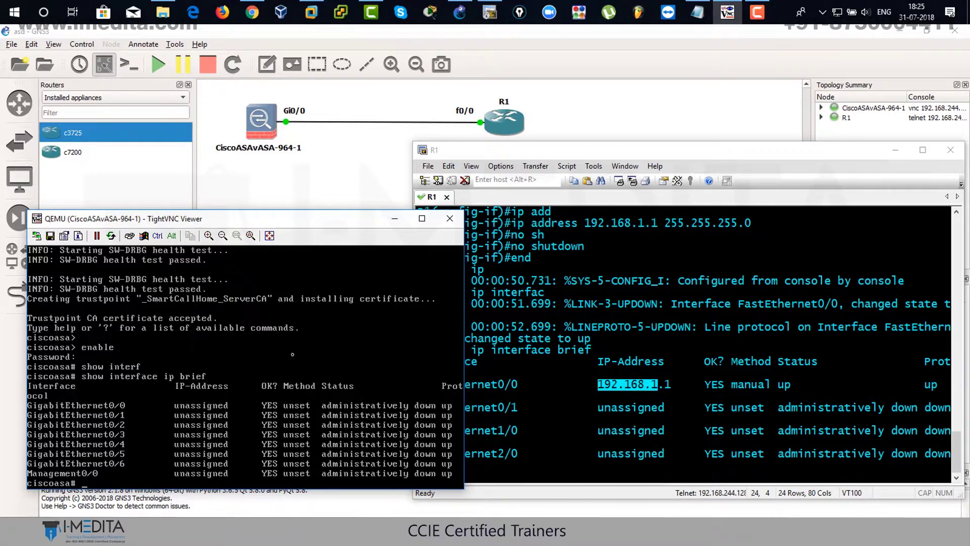
type("confi")
key("Tab")
key("Tab")
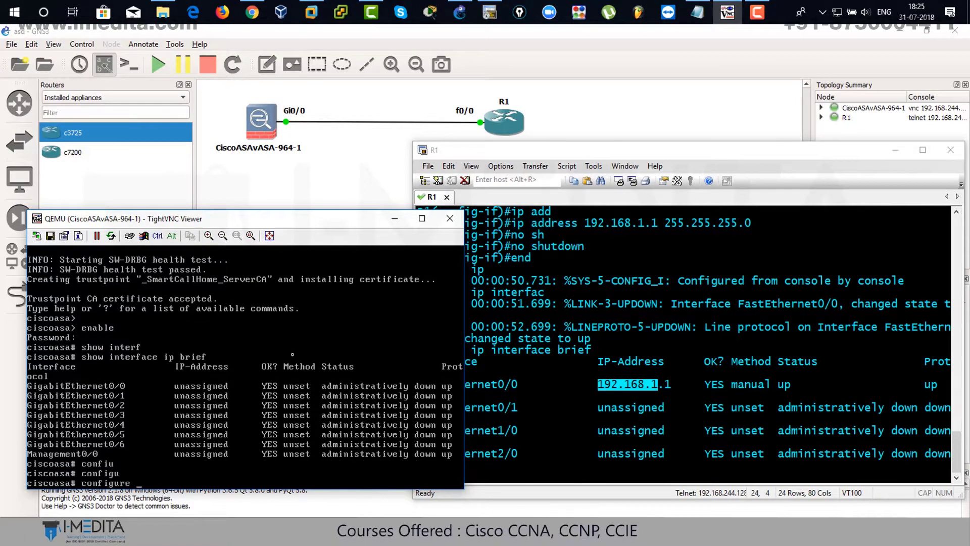
Enter ASA configuration mode, dismiss the error-reporting question, and set hostname ASA1.
type("ter")
key("Tab")
key("Return")
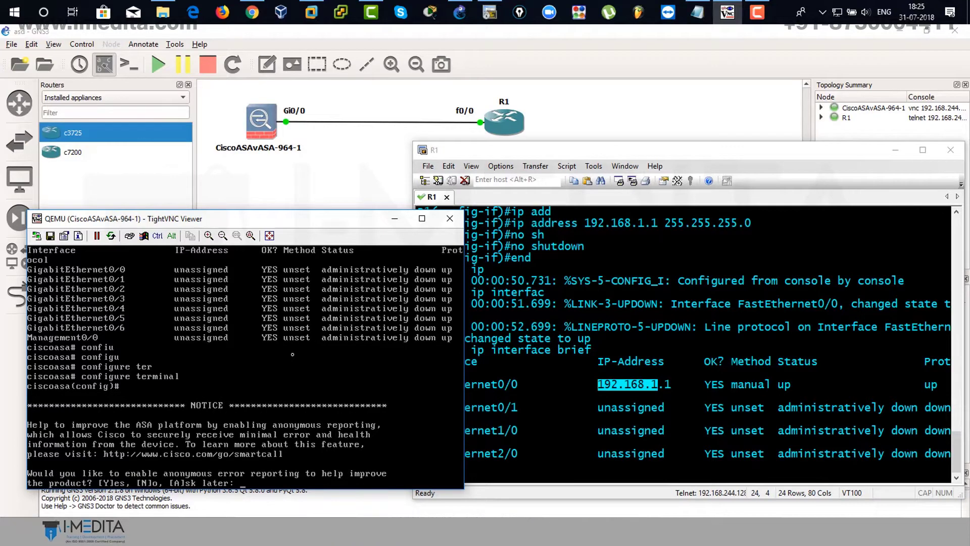
key("Return")
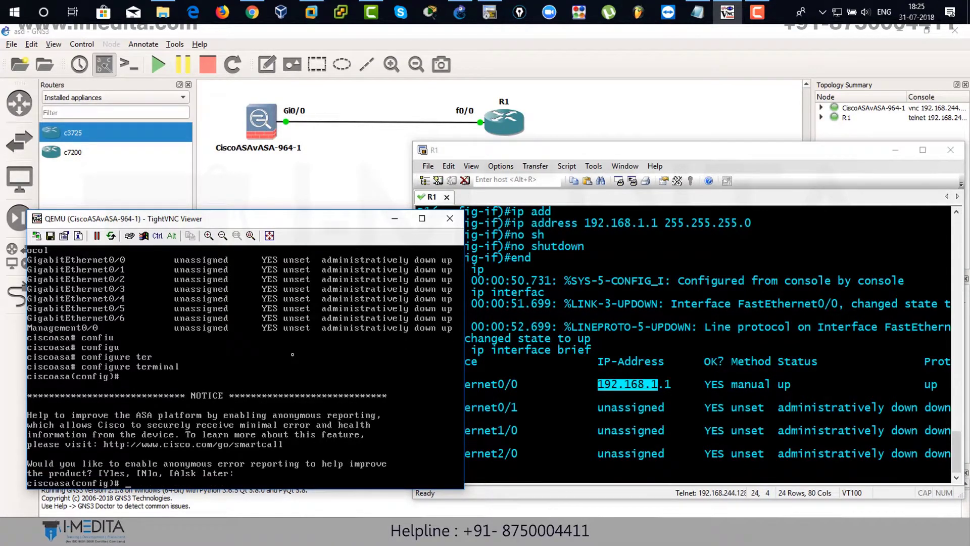
type("ho")
key("Tab")
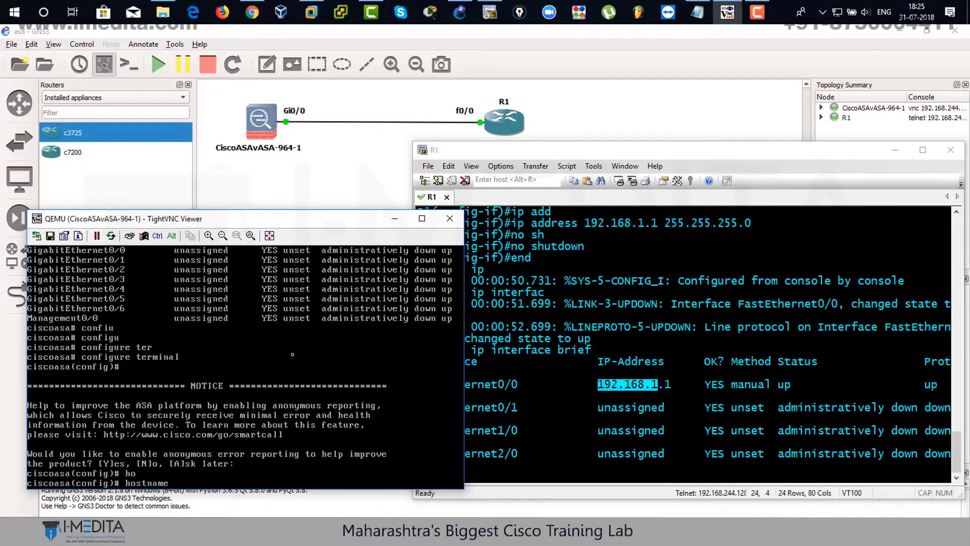
type("ASA1")
key("Return")
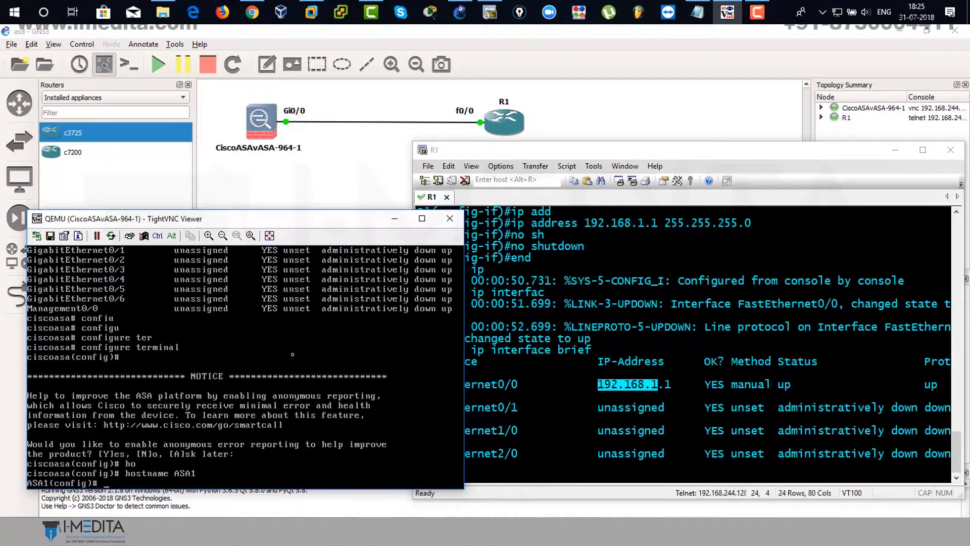
Select interface GigabitEthernet 0/0 on the ASA.
type("inte")
key("Tab")
type("gi")
key("Tab")
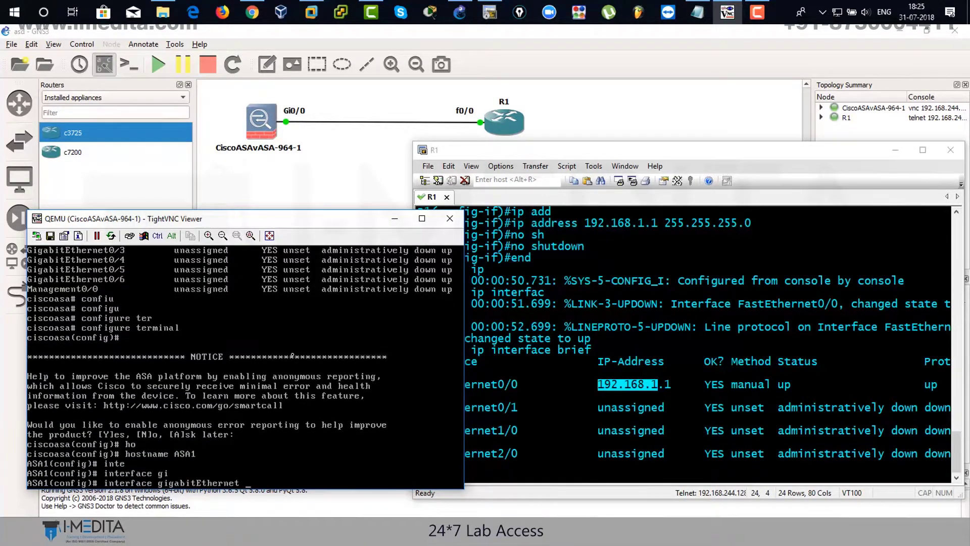
type("0/0")
key("Return")
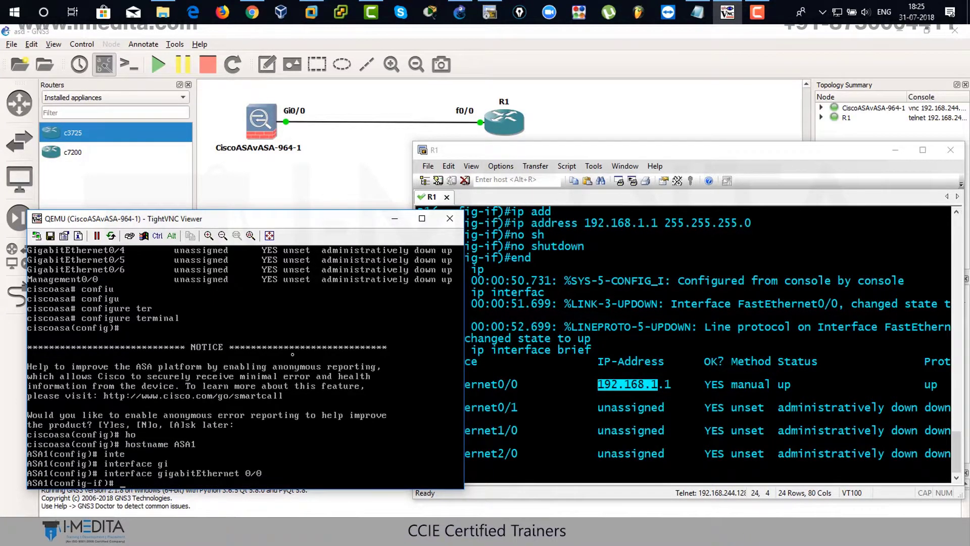
Assign 192.168.1.2 255.255.255.0 to Gi0/0, enable it, and try do sh int ip br.
type("ip add")
key("Tab")
type("1")
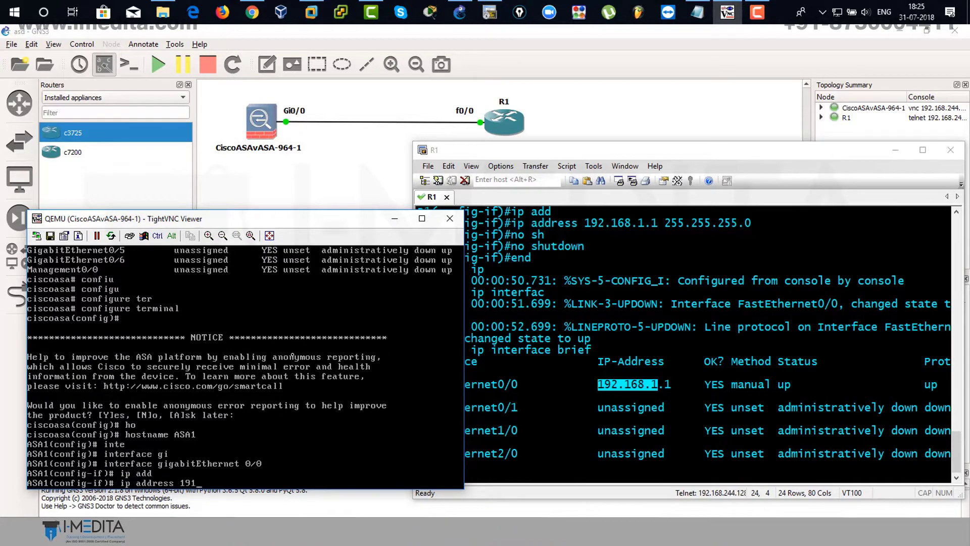
type("92.1`6")
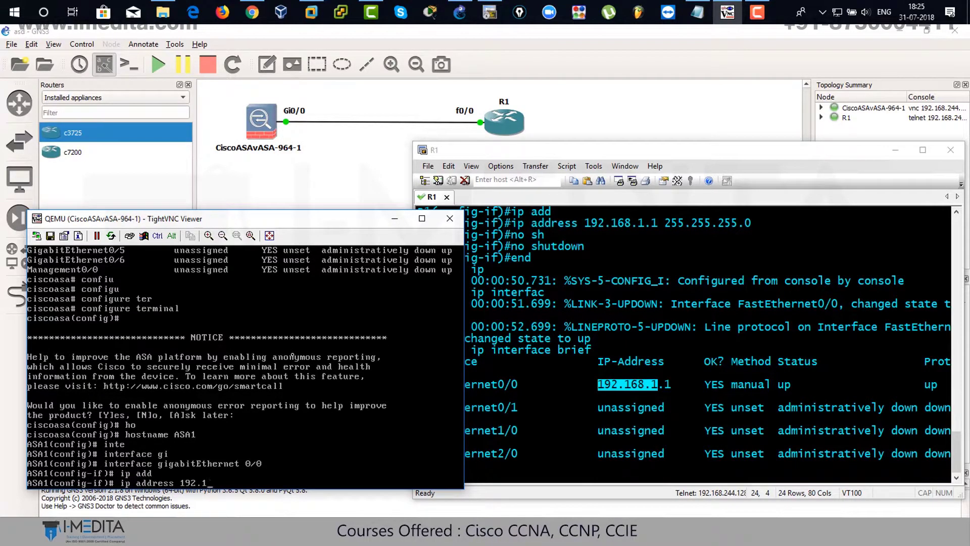
type("68.1.2")
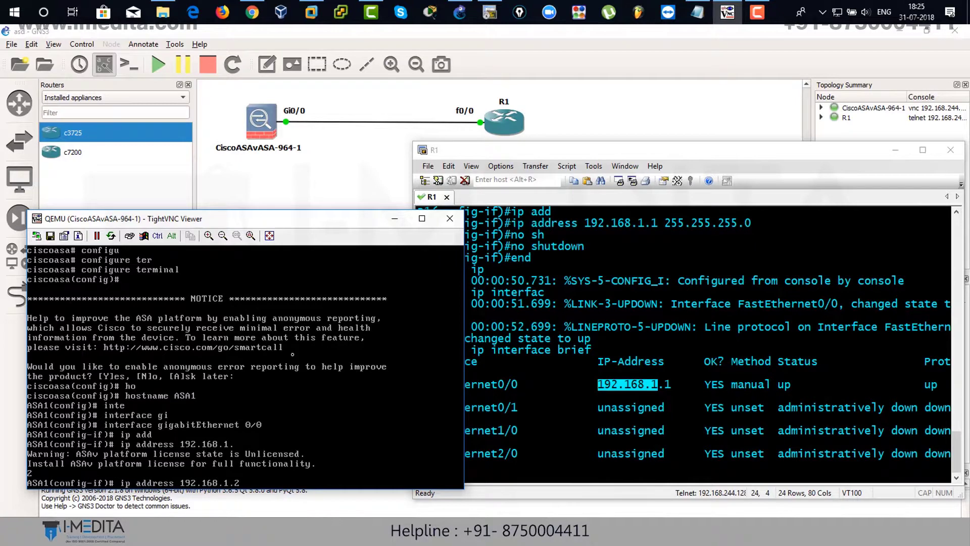
type(" 255.255.255.")
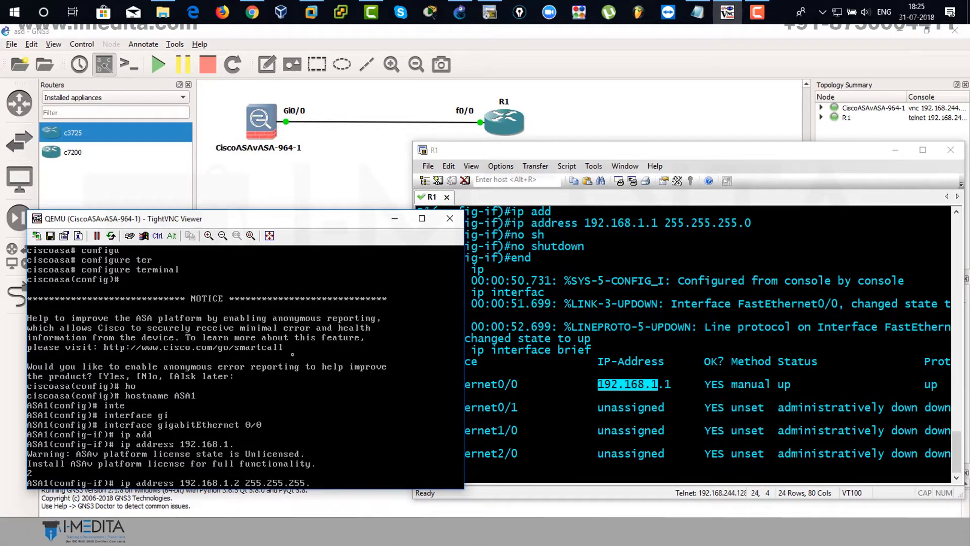
type("0")
key("Return")
type("no")
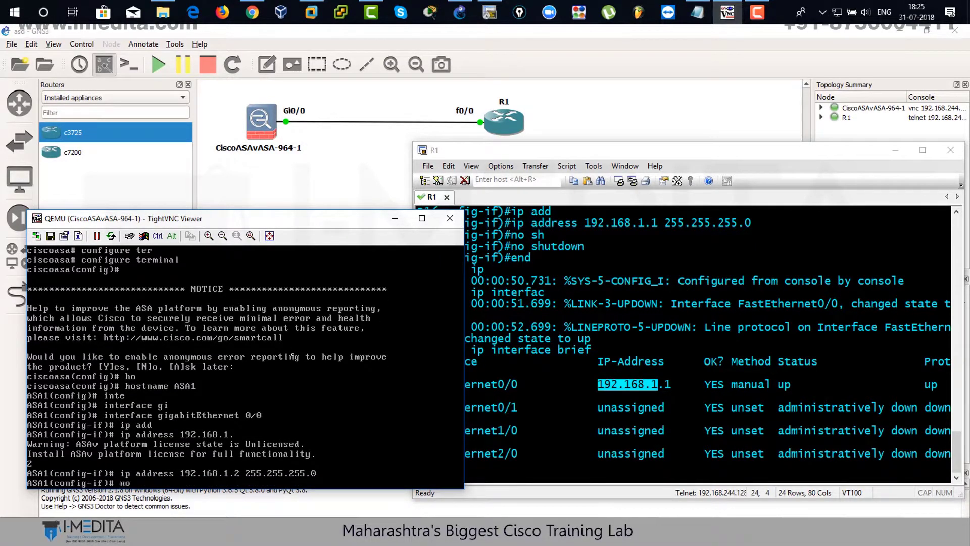
type(" shutdown")
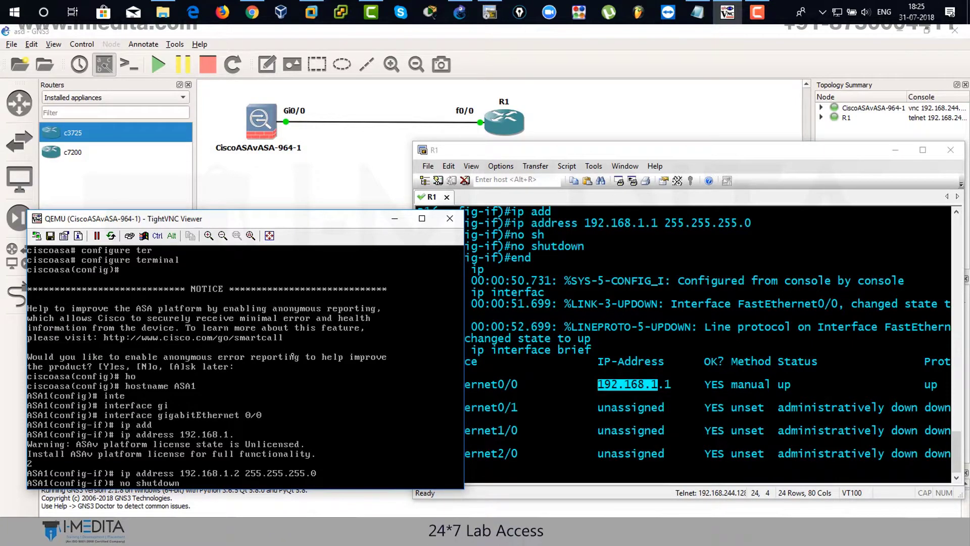
key("Return")
type("do sh")
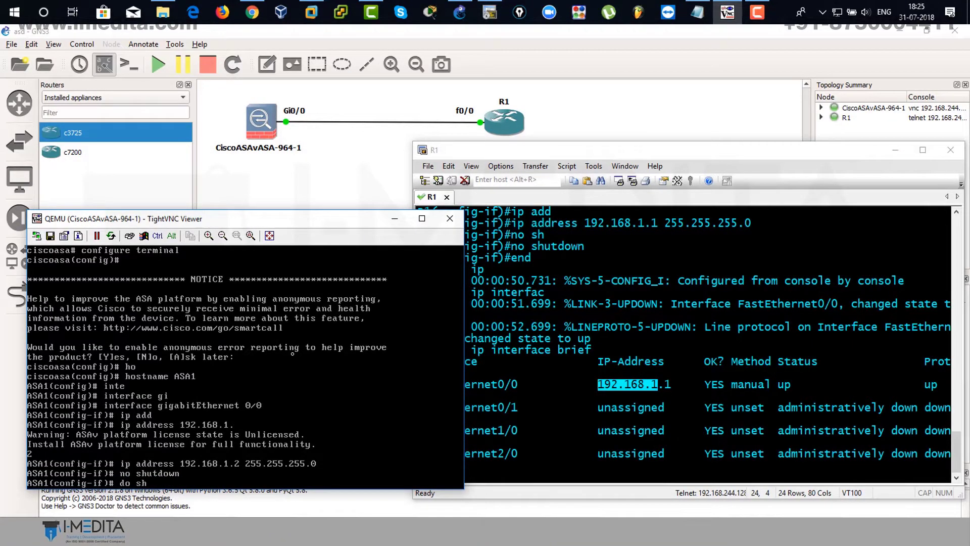
type(" int ip ")
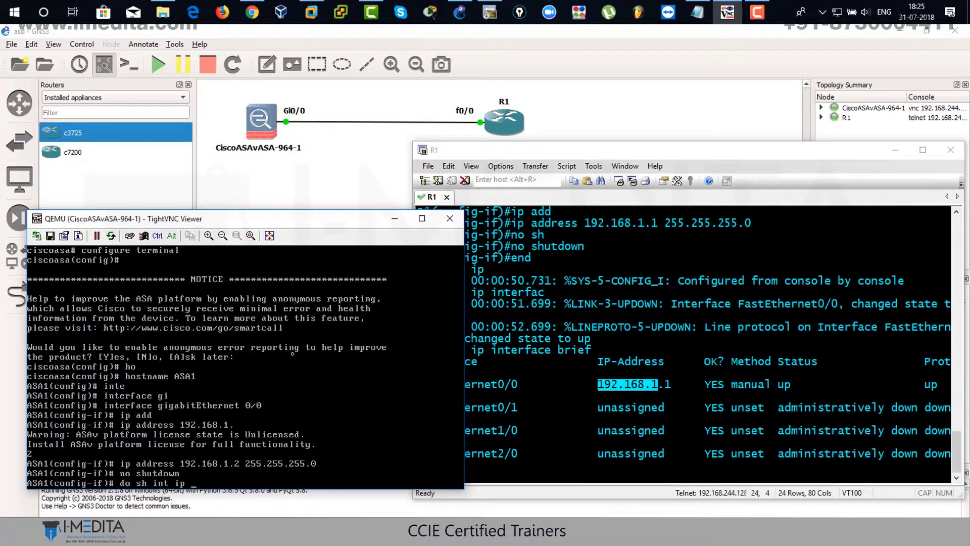
type("br")
key("Return")
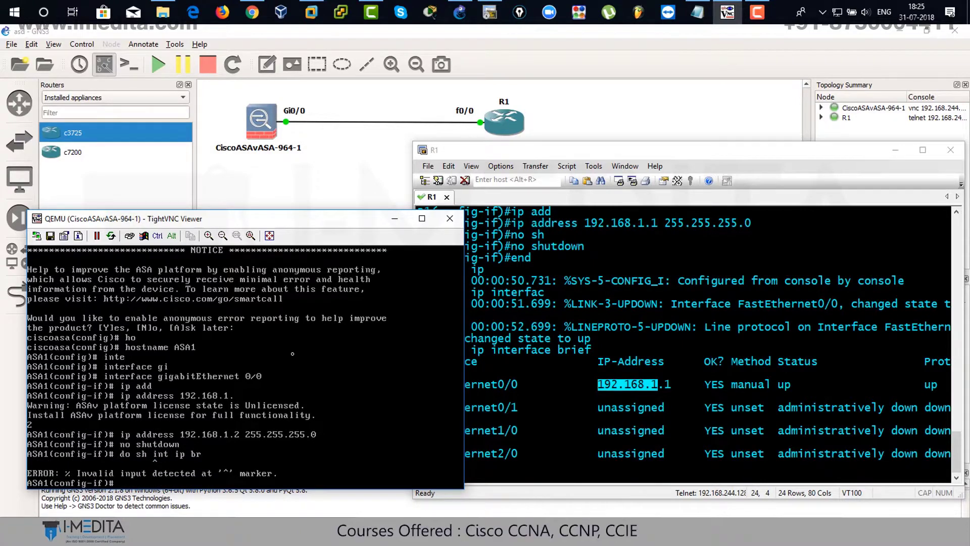
Show the ASA interface summary and ping R1 at 192.168.1.1, which fails.
type("sh int ip br")
key("Return")
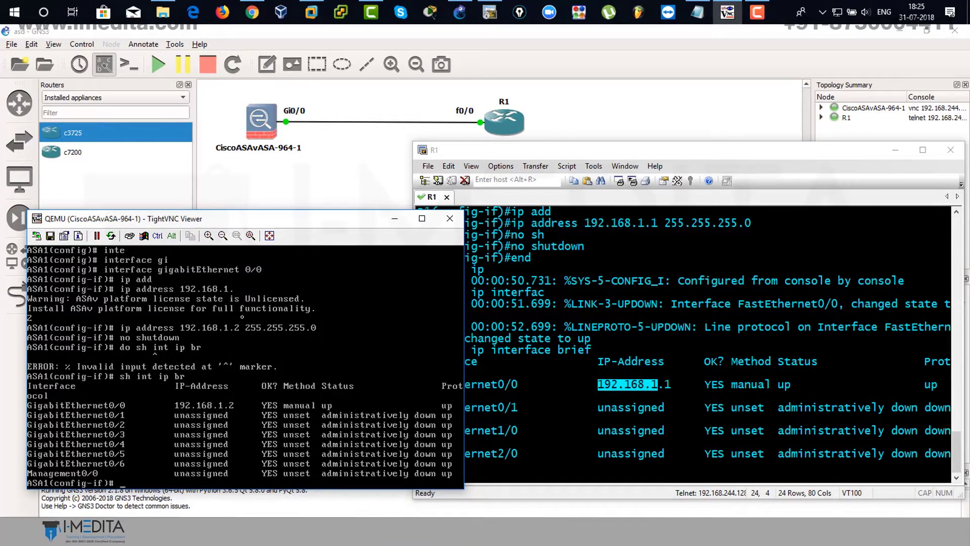
type("ping 19")
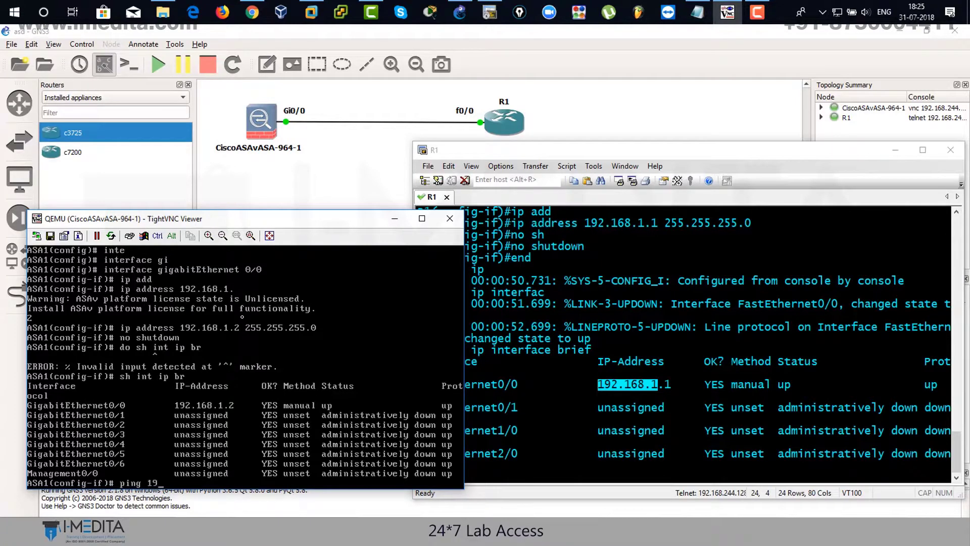
type("2.168.1.1")
key("Return")
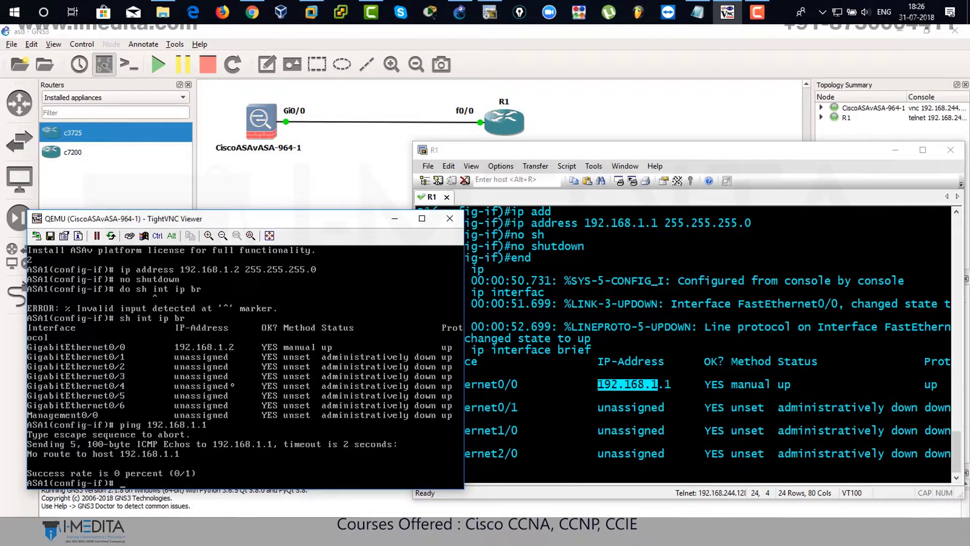
Name the interface inside, ping 192.168.1.1 successfully, and leave configuration mode.
type("name")
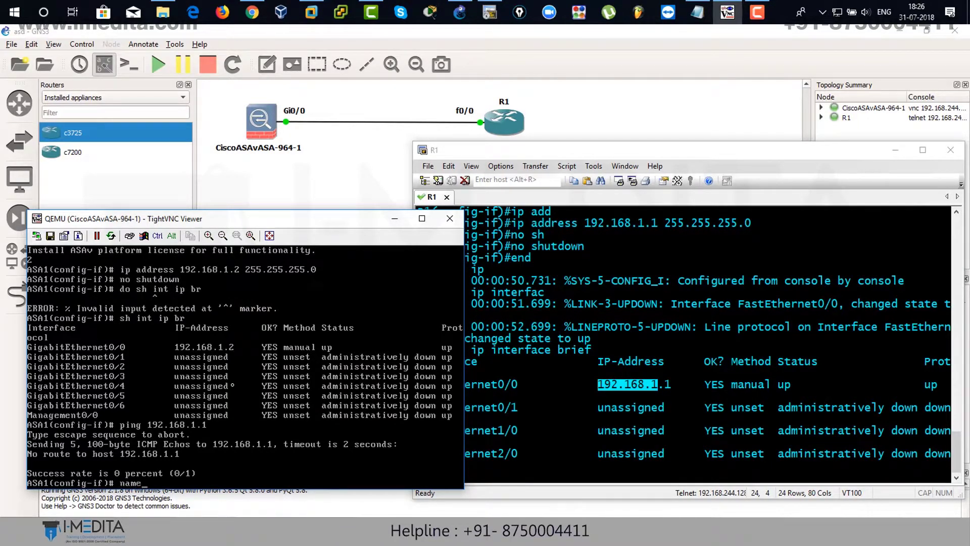
type("if insi")
key("Tab")
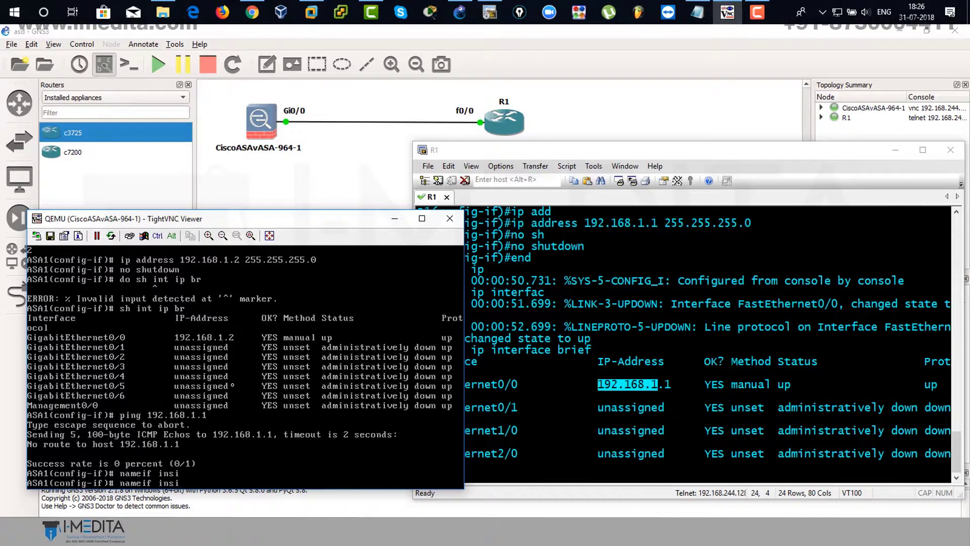
key("Return")
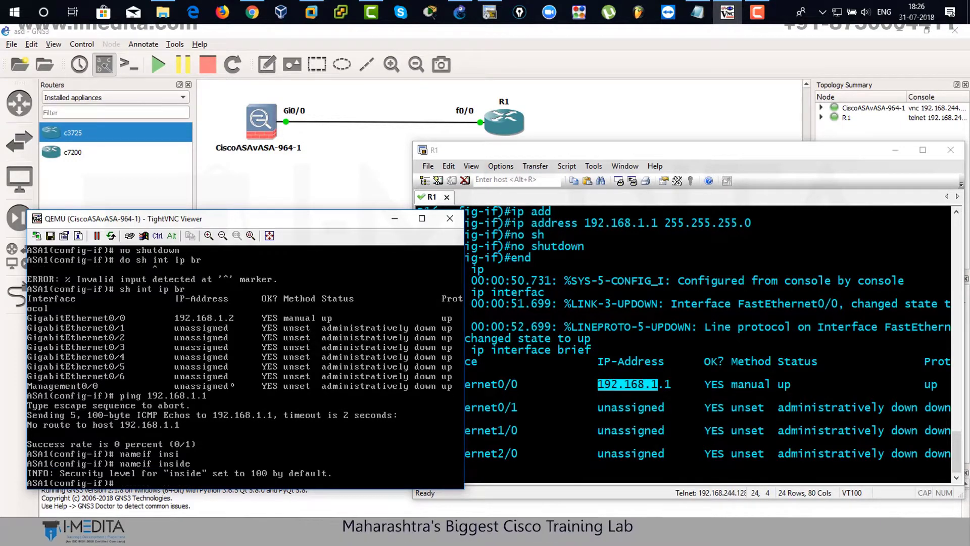
type("ping 1")
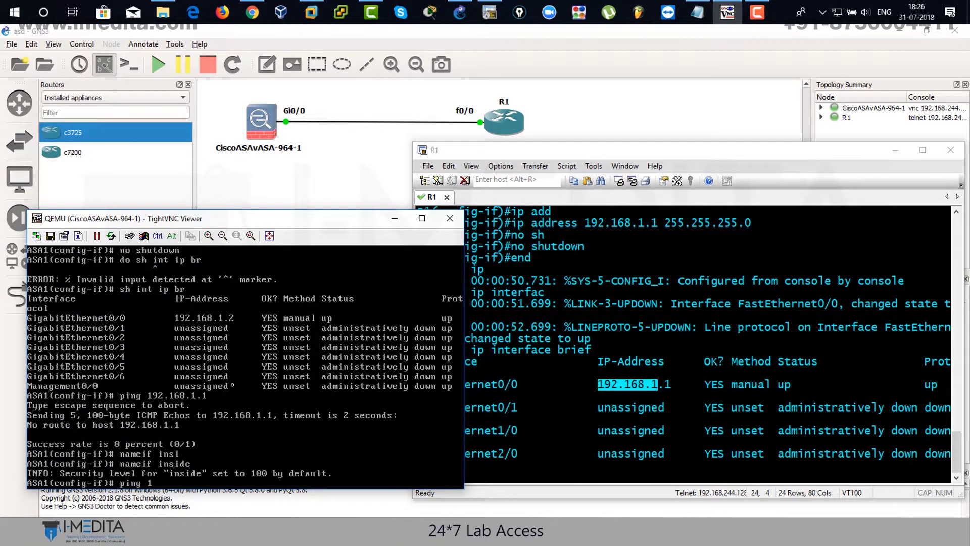
type("92.168.1.")
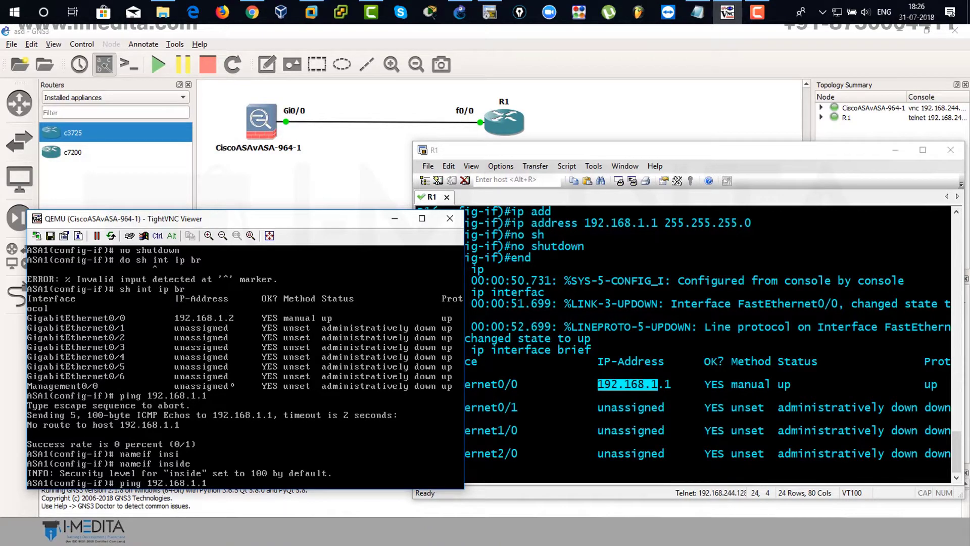
type("1")
key("Return")
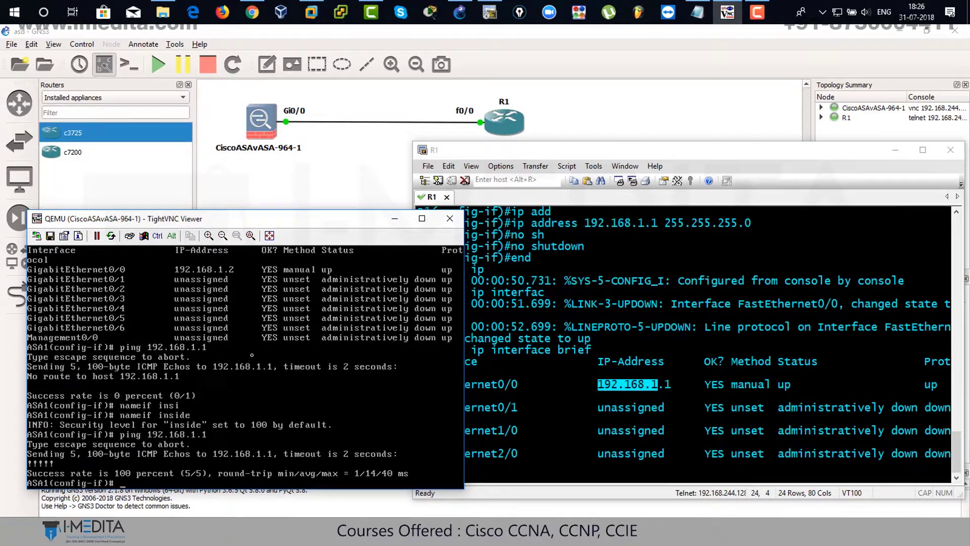
type("end")
key("Return")
On the ASA, run show interface ip brief to list its interface addresses.
type("s")
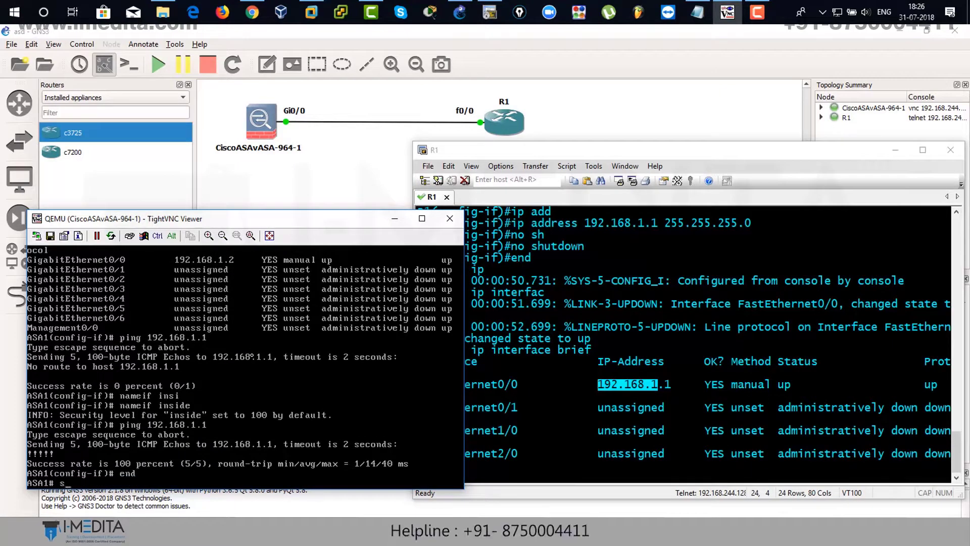
type("how inter")
key("Tab")
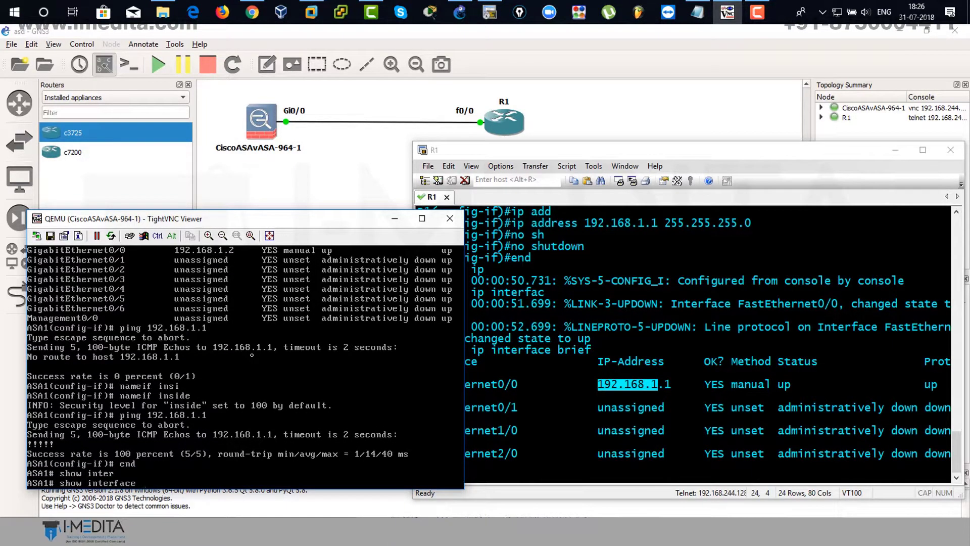
type("ip br")
key("Tab")
key("Return")
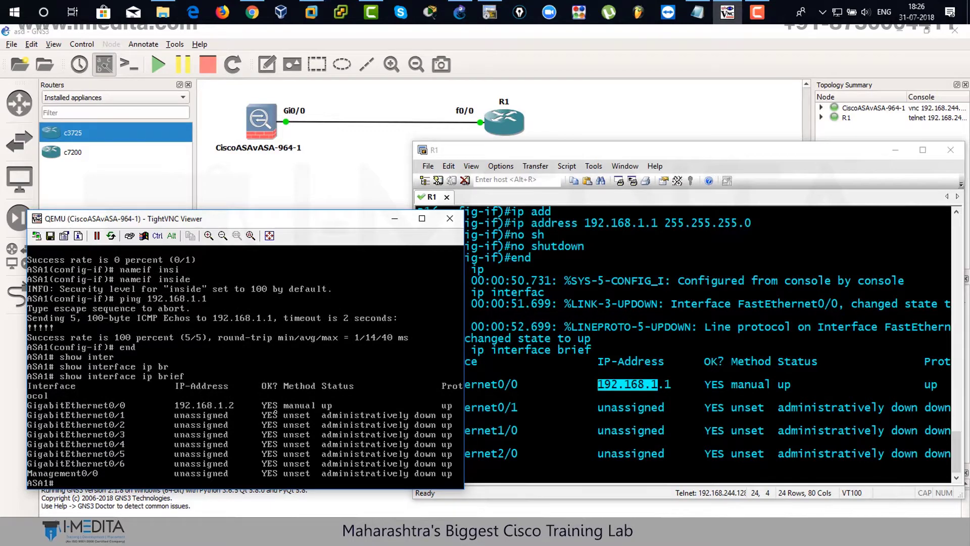
From R1, ping the ASA at 192.168.1.2 and confirm 5/5 replies.
left_click(696, 385)
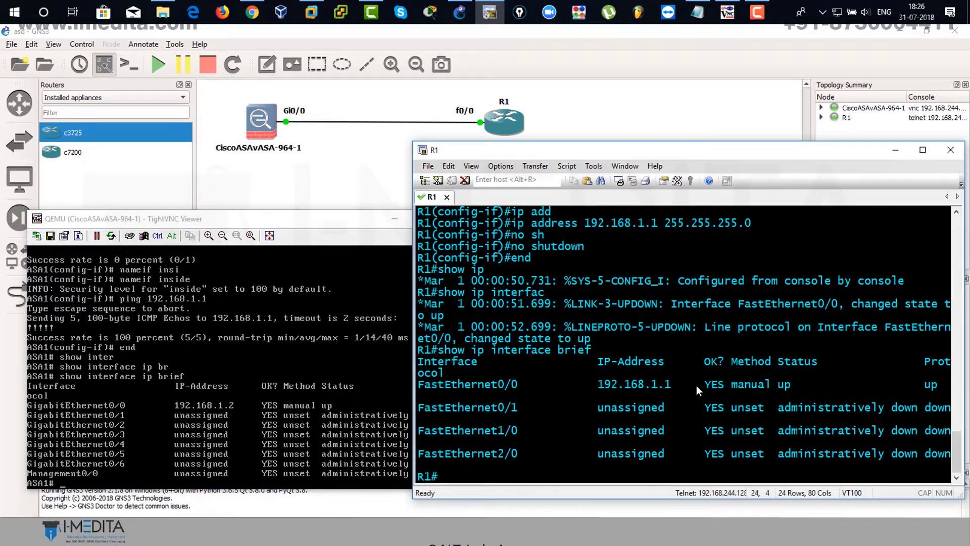
type("ping 192.168.1.2")
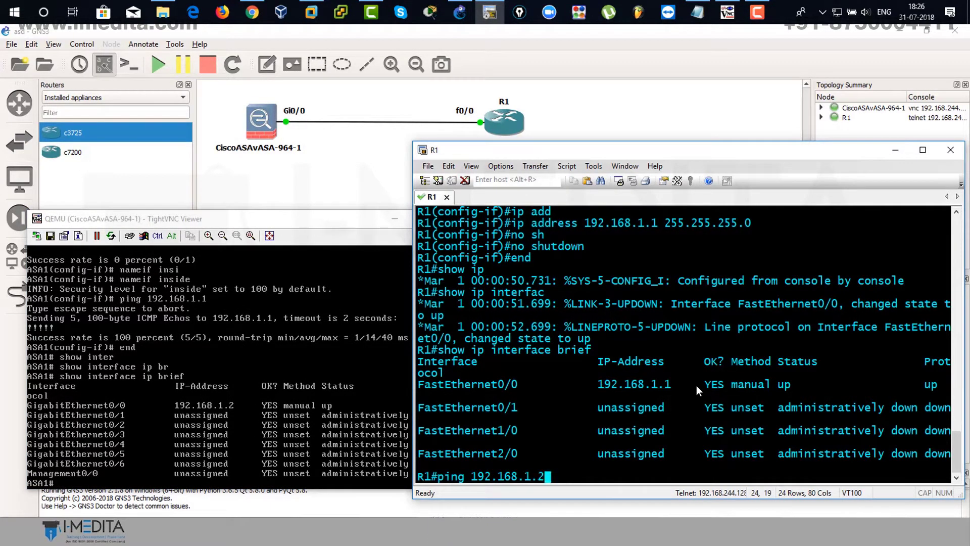
key("Return")
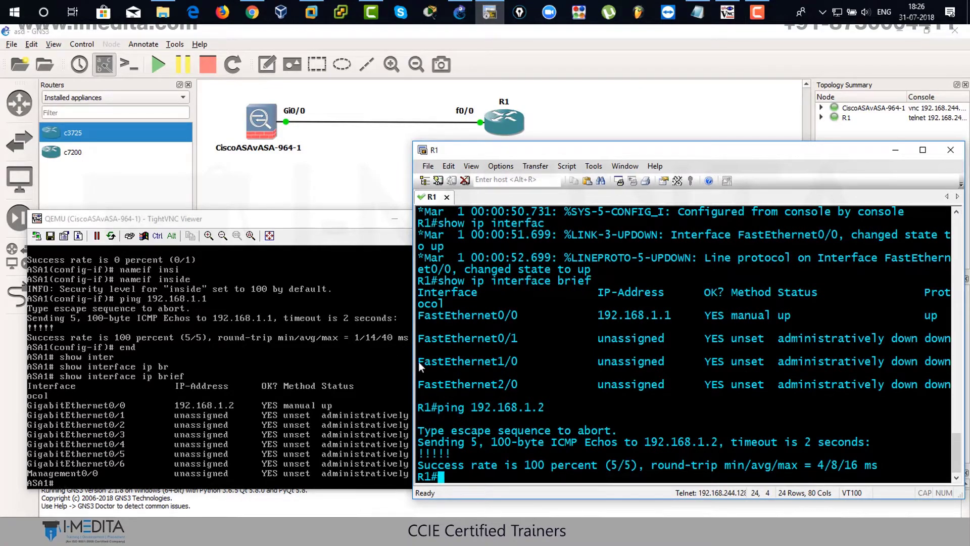
left_click(377, 303)
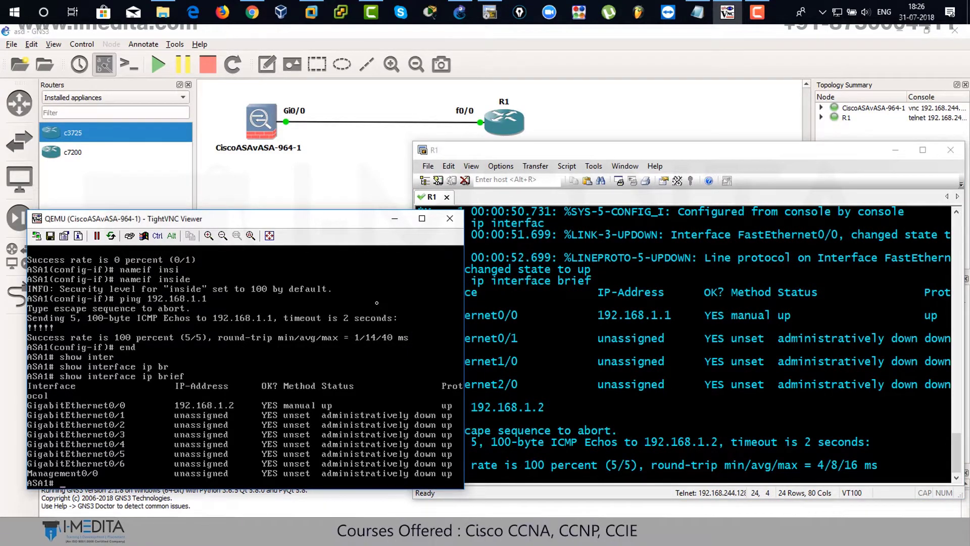
Close the ASA and R1 console windows, confirm disconnecting from R1, and stop the ASAv and R1 nodes.
left_click(452, 219)
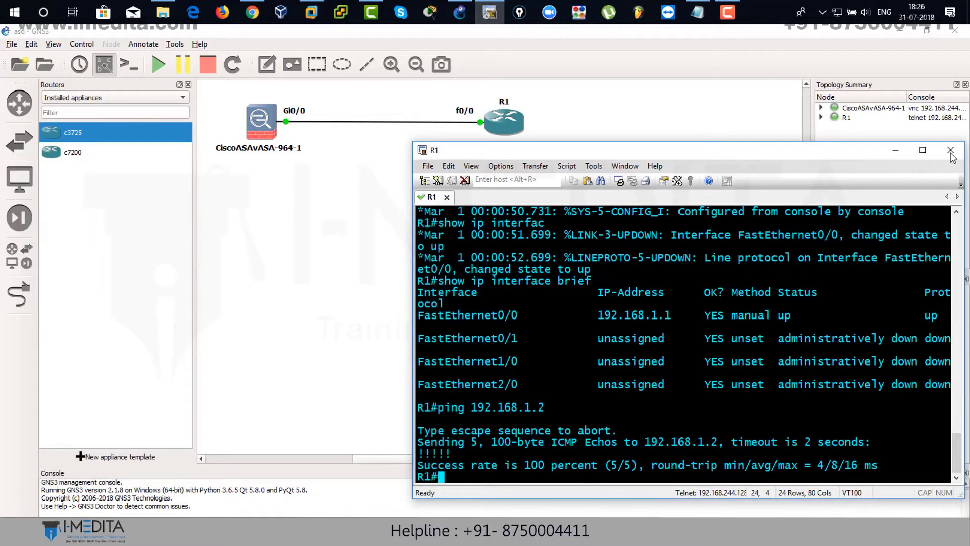
left_click(951, 150)
left_click(682, 352)
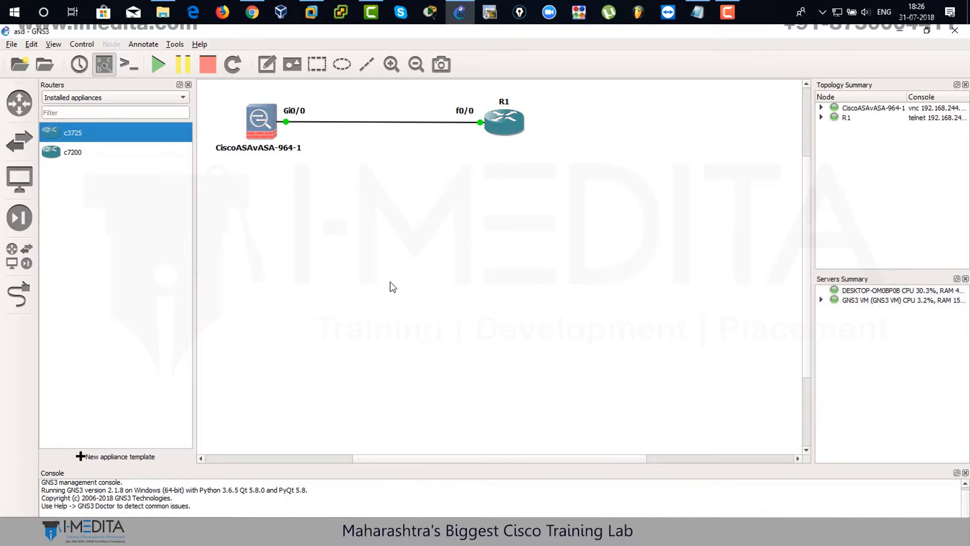
left_click(210, 66)
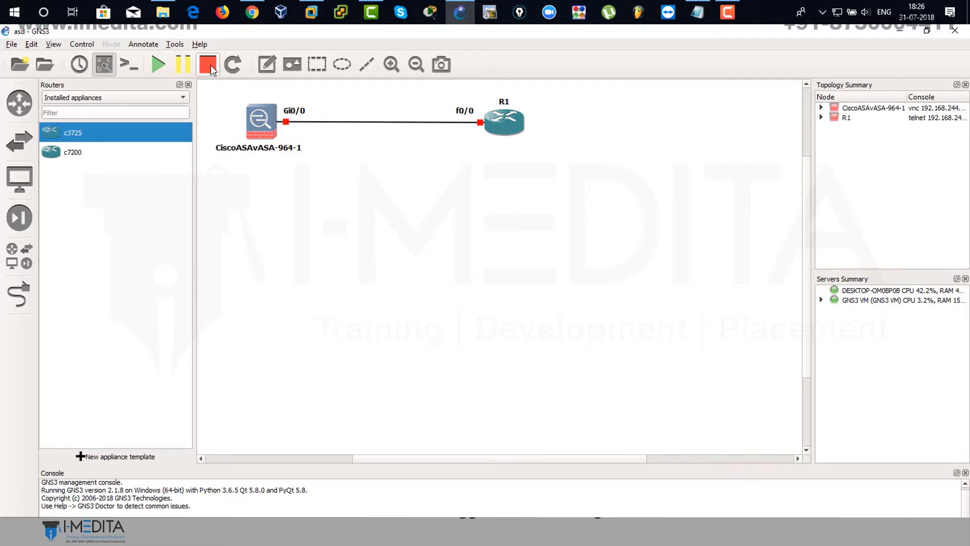